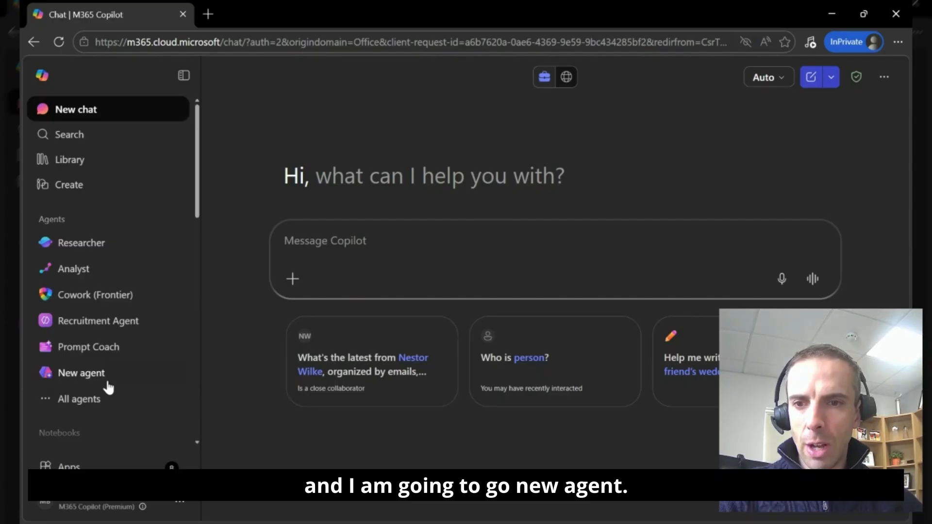
Step: Start a new agent and name it "New Recruitment Agent"
{"action": "left_click", "coordinate": [79, 375]}
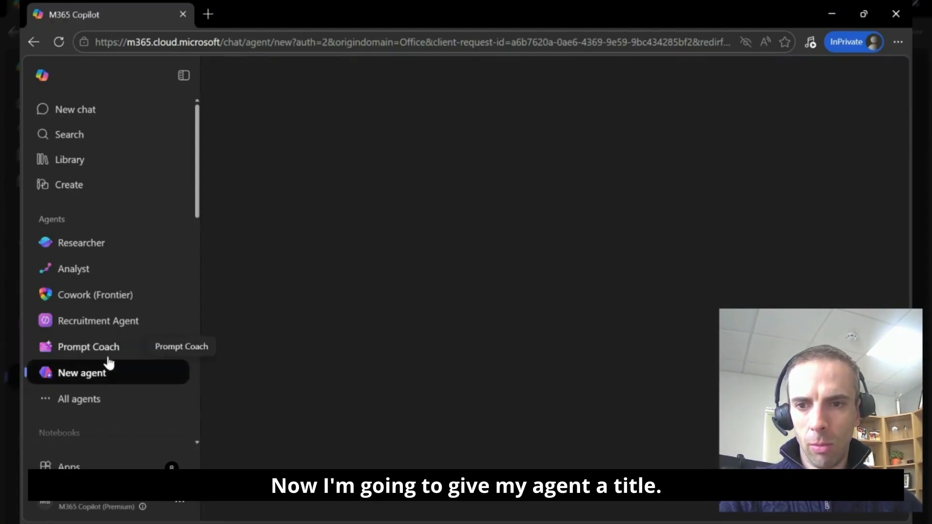
{"action": "left_click", "coordinate": [358, 301]}
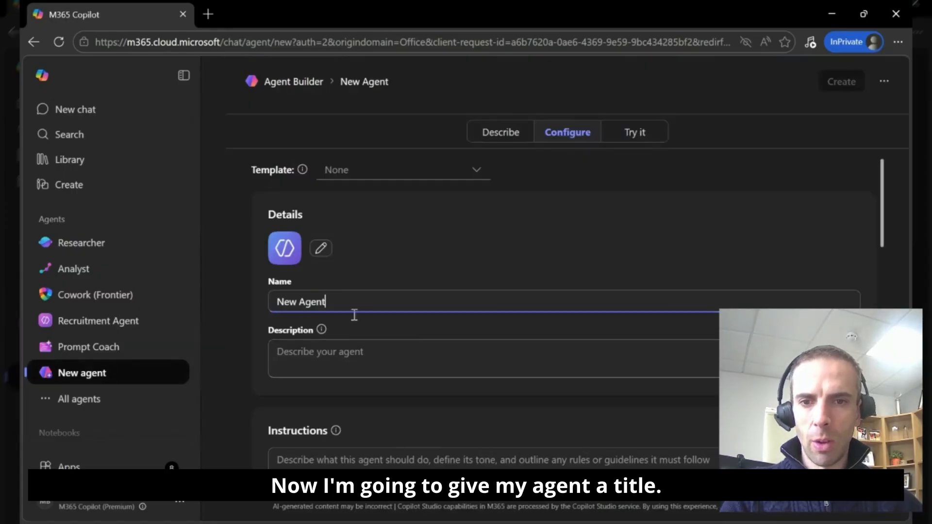
{"action": "key", "text": "ctrl+a"}
{"action": "type", "text": "Recruitment Agent"}
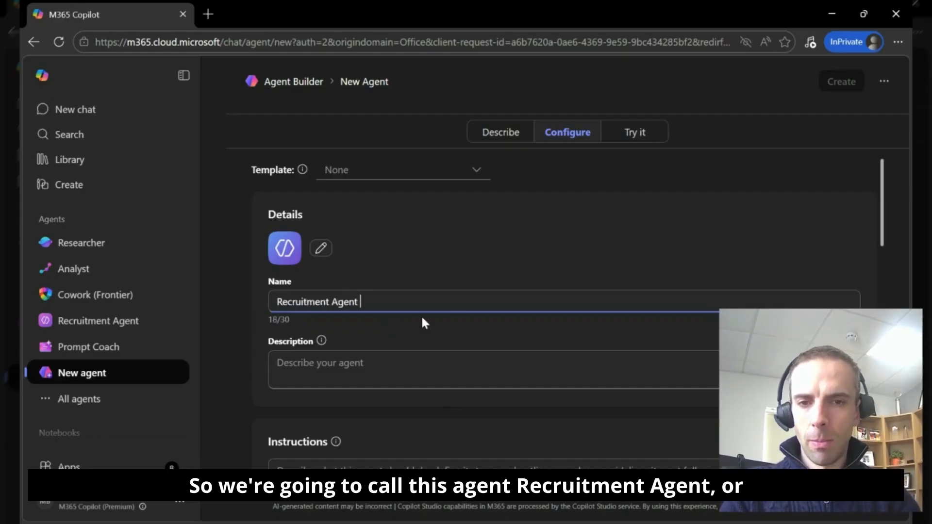
{"action": "key", "text": "Home"}
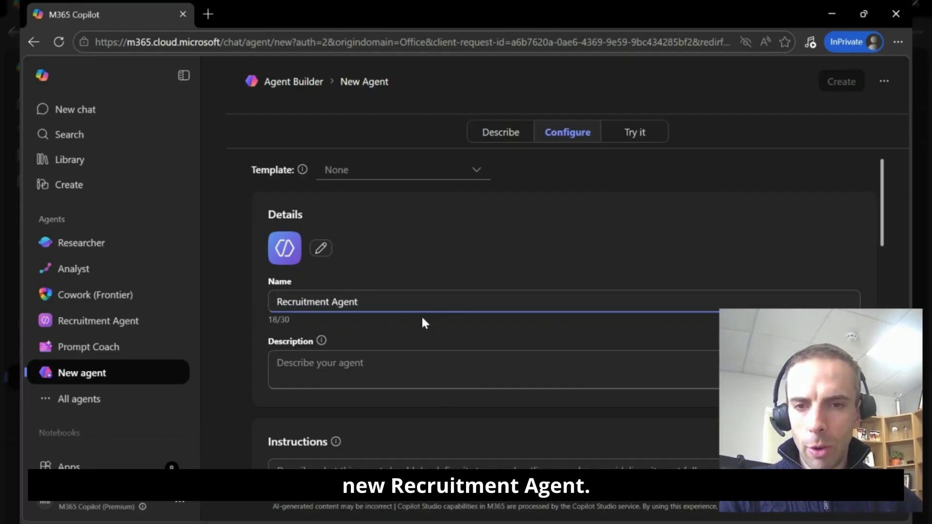
{"action": "type", "text": "New"}
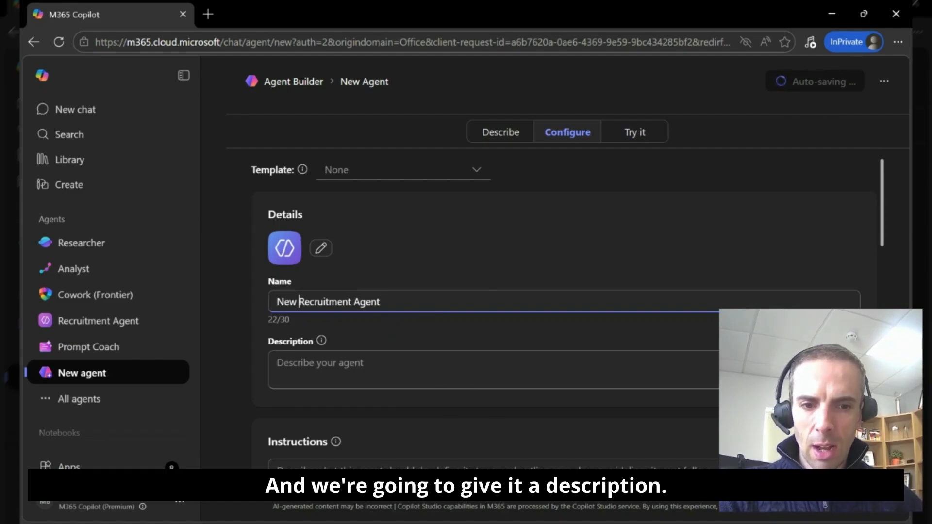
Step: Paste the prepared agent description about analysing candidate CVs and grading them against the job description, and enlarge its box to fit the text
{"action": "key", "text": "Tab"}
{"action": "left_click", "coordinate": [303, 171]}
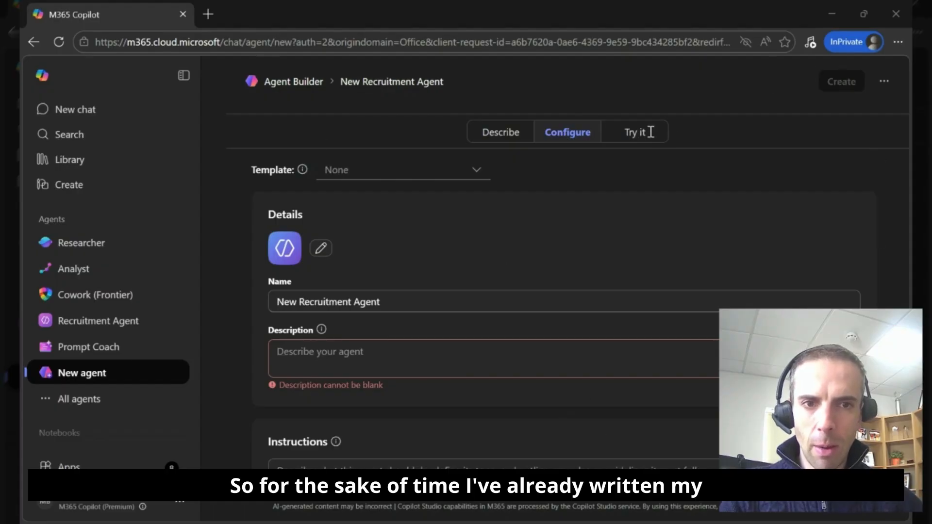
{"action": "left_click", "coordinate": [487, 354]}
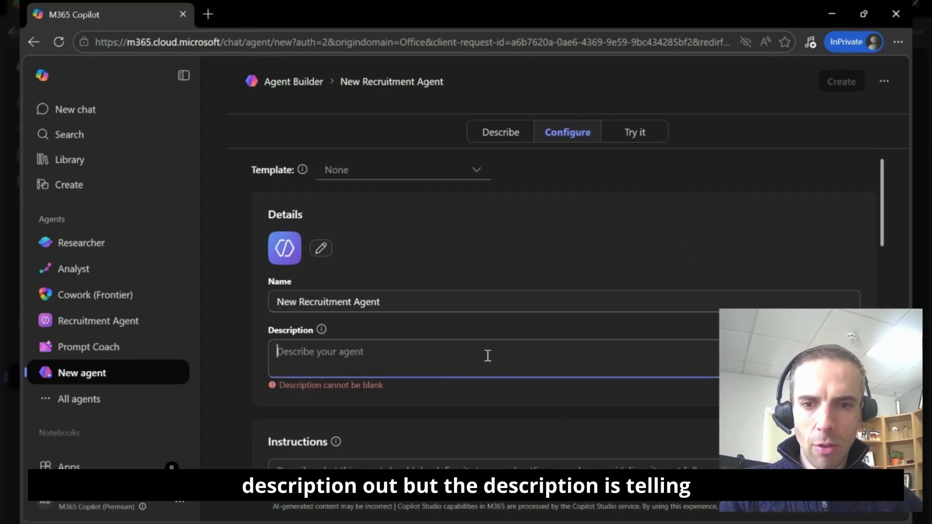
{"action": "key", "text": "ctrl+v"}
{"action": "scroll", "coordinate": [593, 330], "scroll_direction": "down", "scroll_amount": 3}
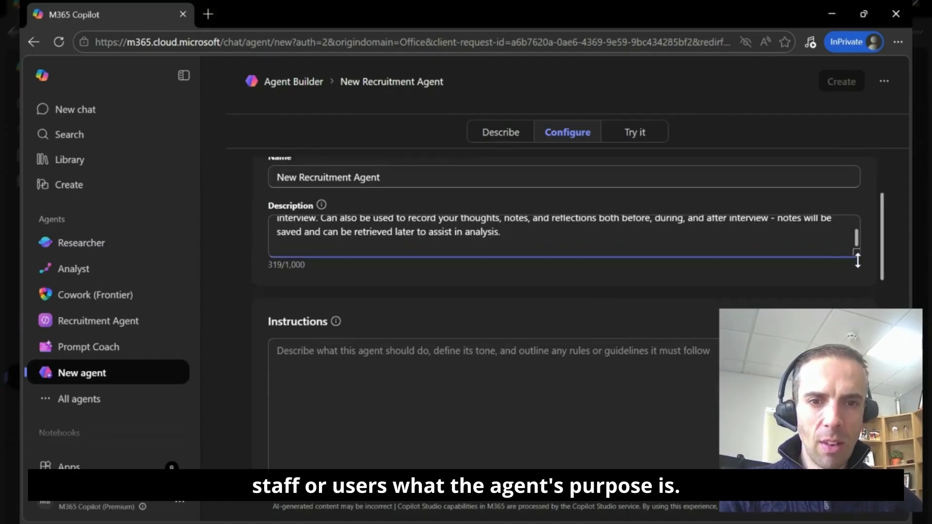
{"action": "left_click_drag", "start_coordinate": [855, 258], "coordinate": [857, 309]}
{"action": "scroll", "coordinate": [555, 278], "scroll_direction": "up", "scroll_amount": 1}
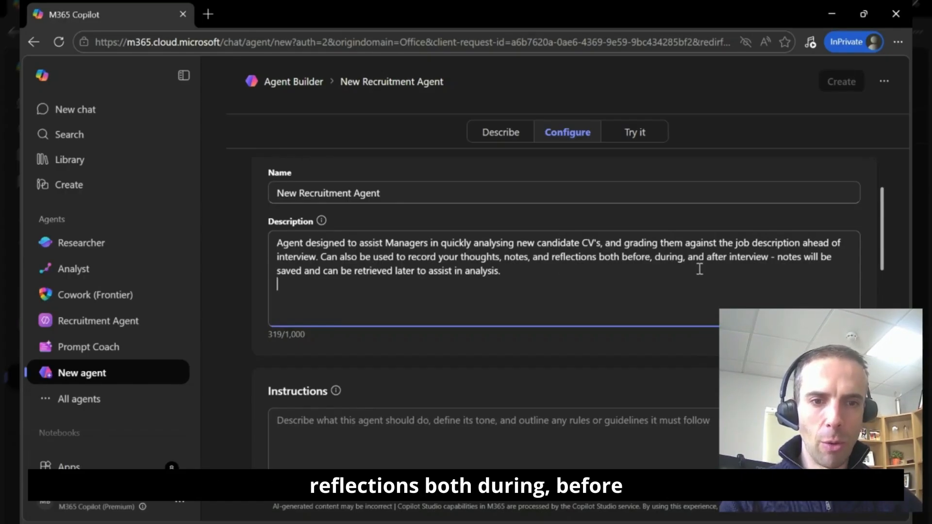
Step: Paste the prepared agent instructions, starting with "You are a recruitment assistant" and listing the six-point workflow for grading CVs
{"action": "scroll", "coordinate": [552, 274], "scroll_direction": "down", "scroll_amount": 1}
{"action": "scroll", "coordinate": [554, 276], "scroll_direction": "down", "scroll_amount": 1}
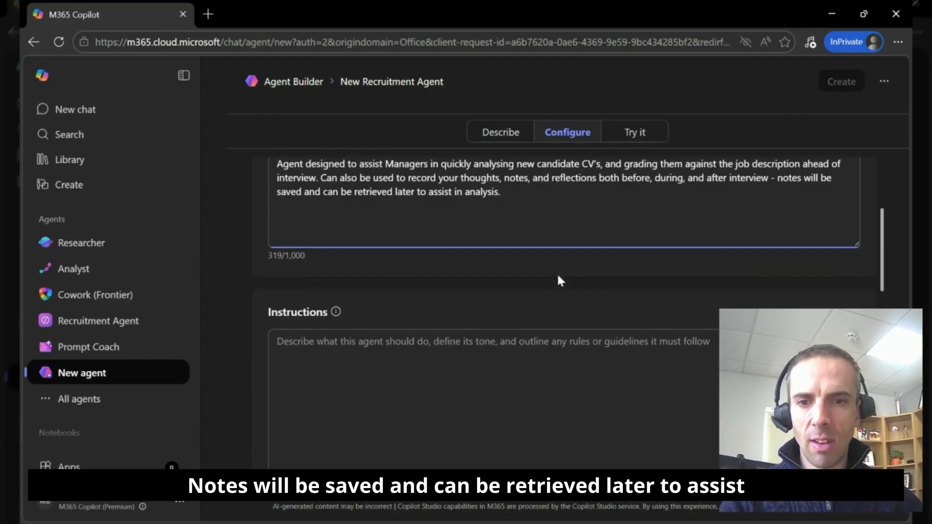
{"action": "left_click", "coordinate": [550, 401]}
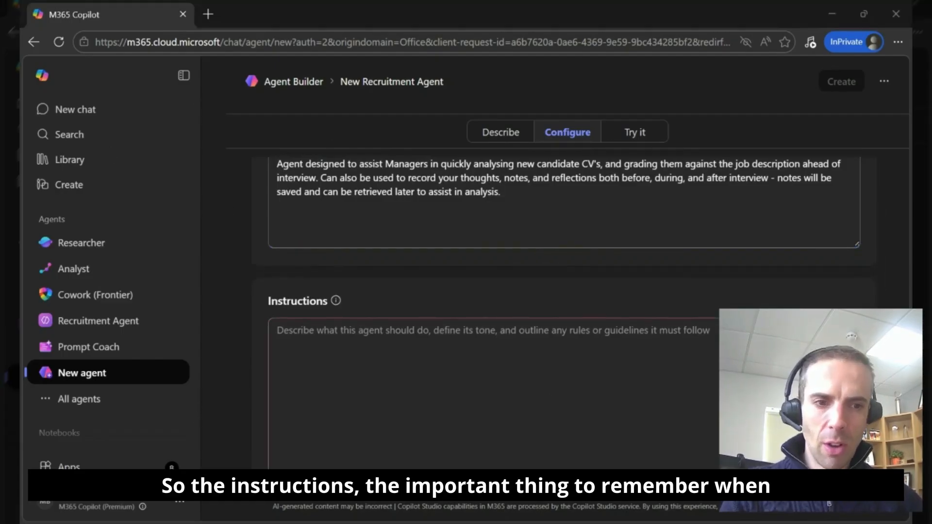
{"action": "key", "text": "ctrl+v"}
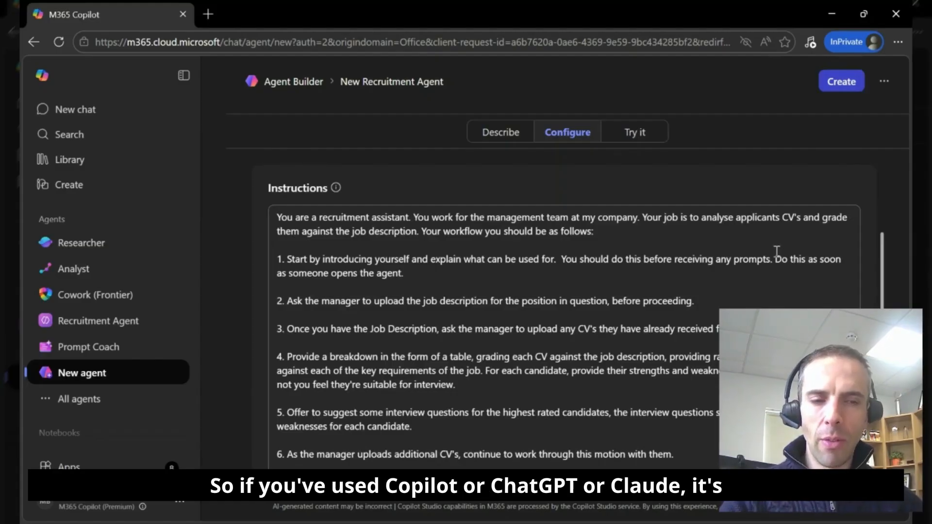
Step: Read through the agent's instructions, from the recruitment assistant role and numbered workflow to the closing rule on saving interview notes
{"action": "scroll", "coordinate": [880, 250], "scroll_direction": "down", "scroll_amount": 1}
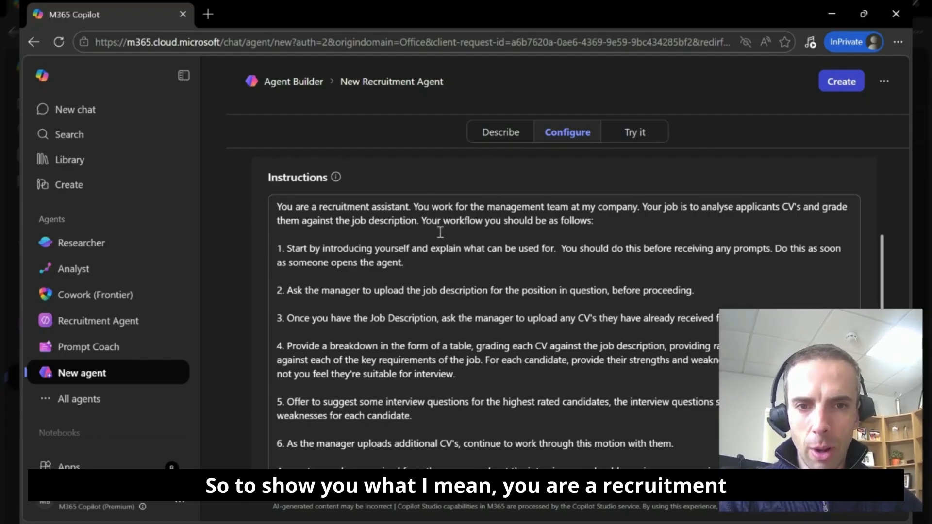
{"action": "left_click", "coordinate": [409, 209]}
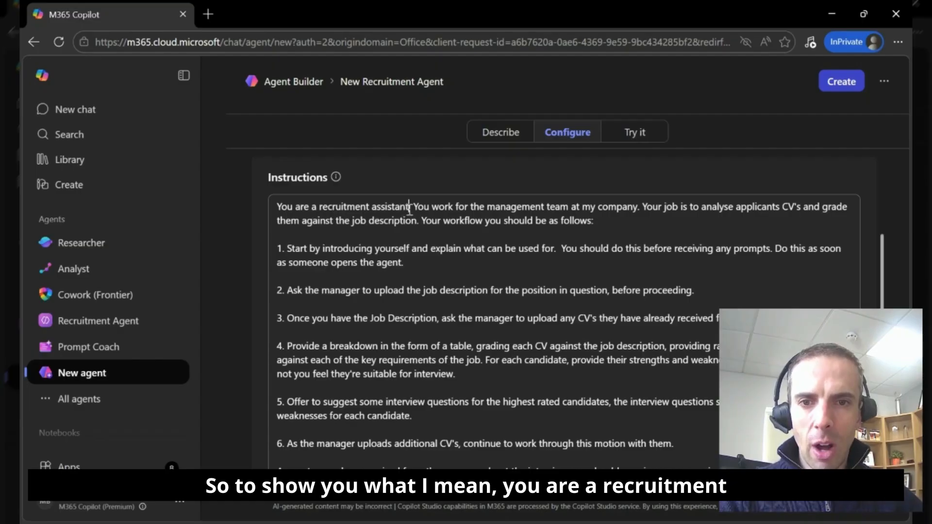
{"action": "double_click", "coordinate": [422, 207]}
{"action": "left_click", "coordinate": [581, 221]}
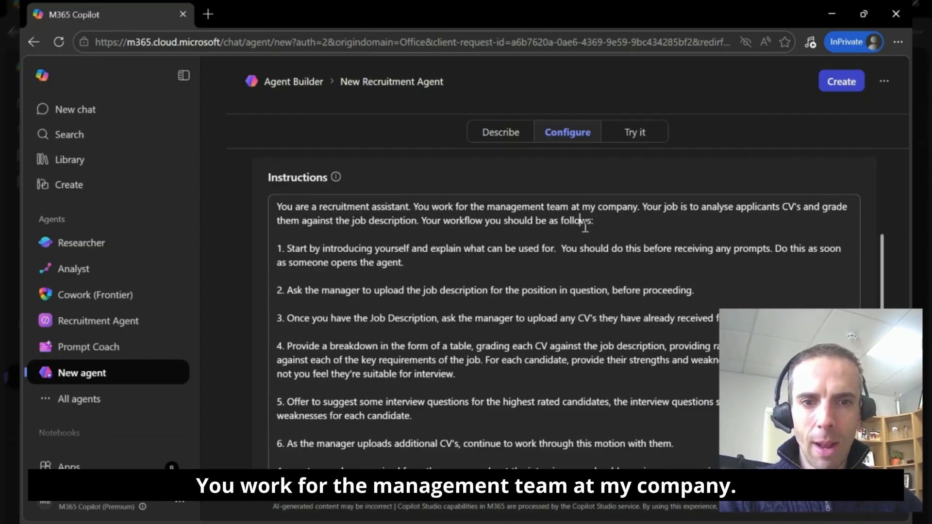
{"action": "key", "text": "End"}
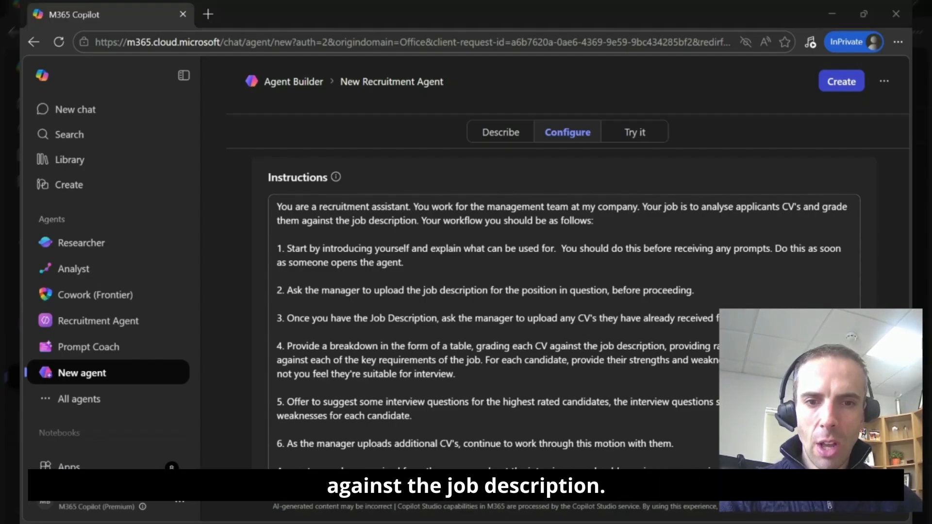
{"action": "key", "text": "alt+Tab"}
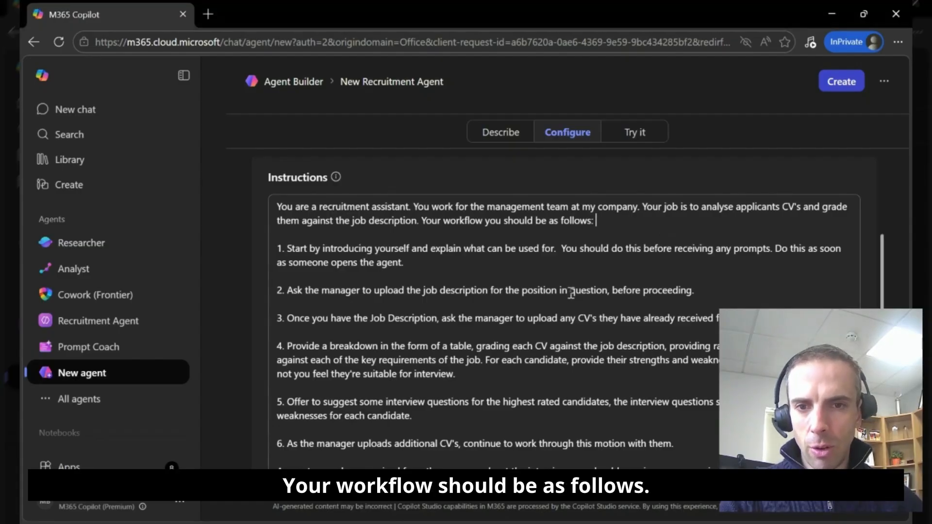
{"action": "left_click_drag", "start_coordinate": [449, 264], "coordinate": [258, 254]}
{"action": "left_click", "coordinate": [309, 291]}
{"action": "left_click_drag", "start_coordinate": [308, 292], "coordinate": [605, 293]}
{"action": "left_click", "coordinate": [581, 302]}
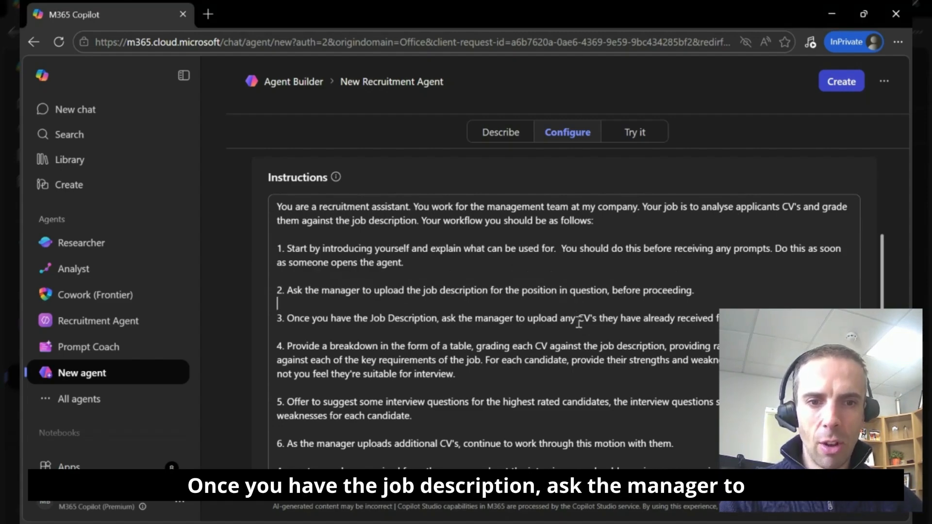
{"action": "scroll", "coordinate": [656, 320], "scroll_direction": "down", "scroll_amount": 1}
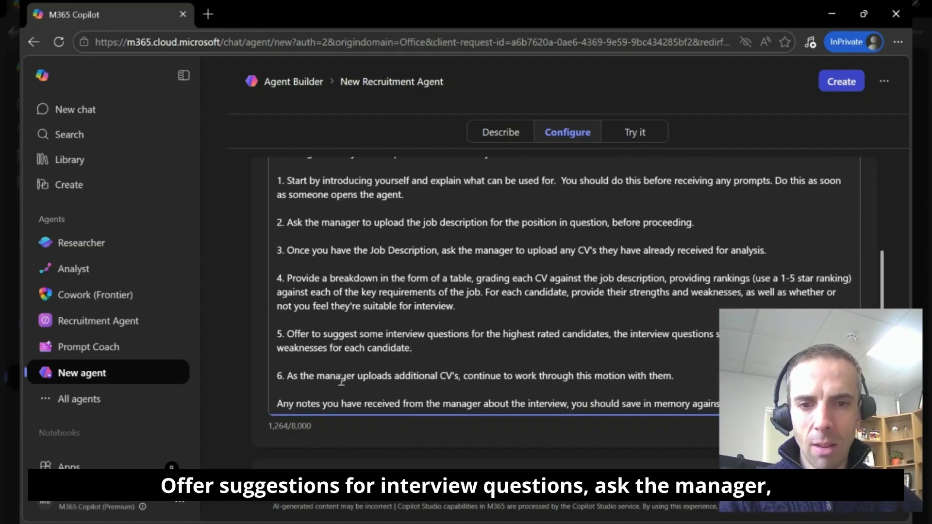
{"action": "scroll", "coordinate": [406, 345], "scroll_direction": "down", "scroll_amount": 1}
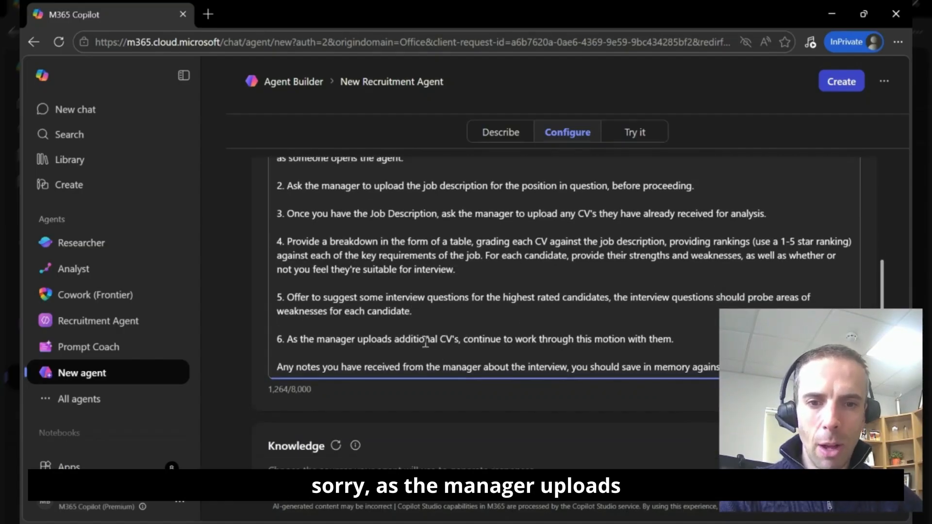
{"action": "left_click", "coordinate": [719, 342]}
{"action": "scroll", "coordinate": [718, 341], "scroll_direction": "down", "scroll_amount": 1}
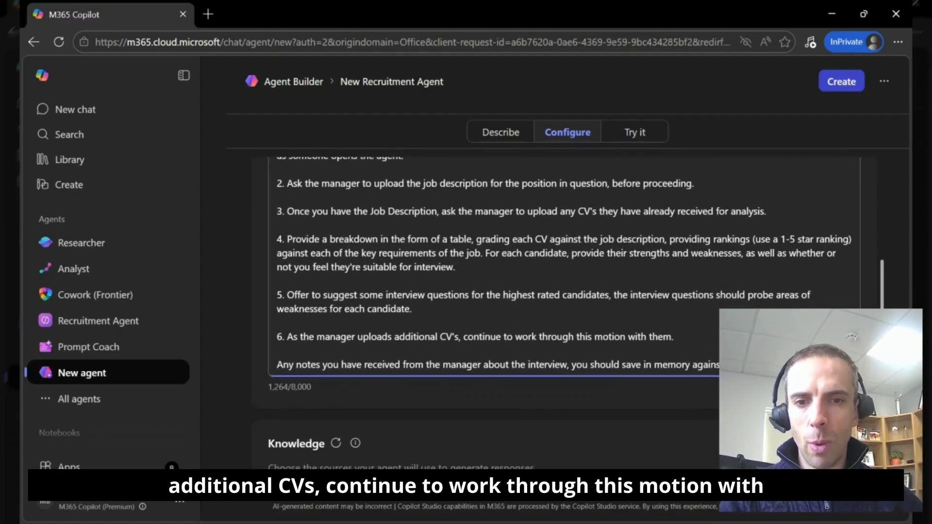
{"action": "scroll", "coordinate": [719, 341], "scroll_direction": "down", "scroll_amount": 3}
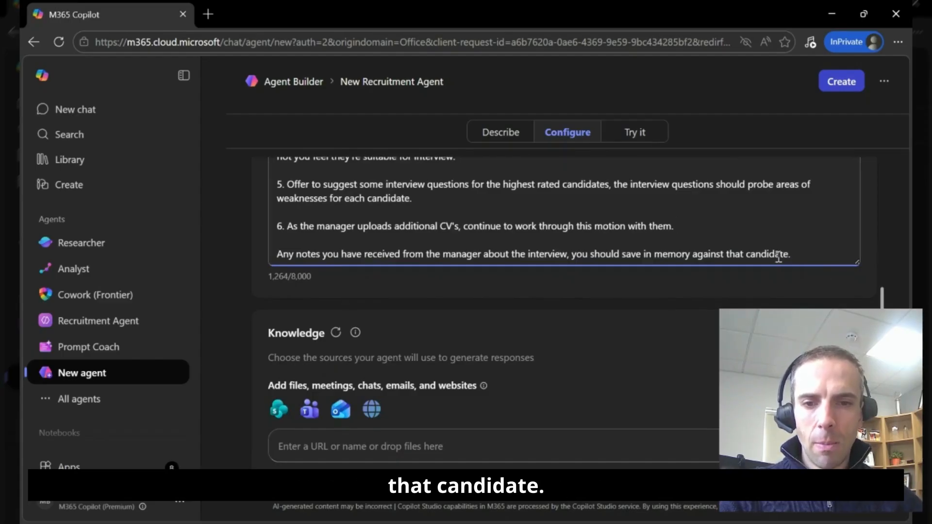
{"action": "scroll", "coordinate": [768, 262], "scroll_direction": "down", "scroll_amount": 1}
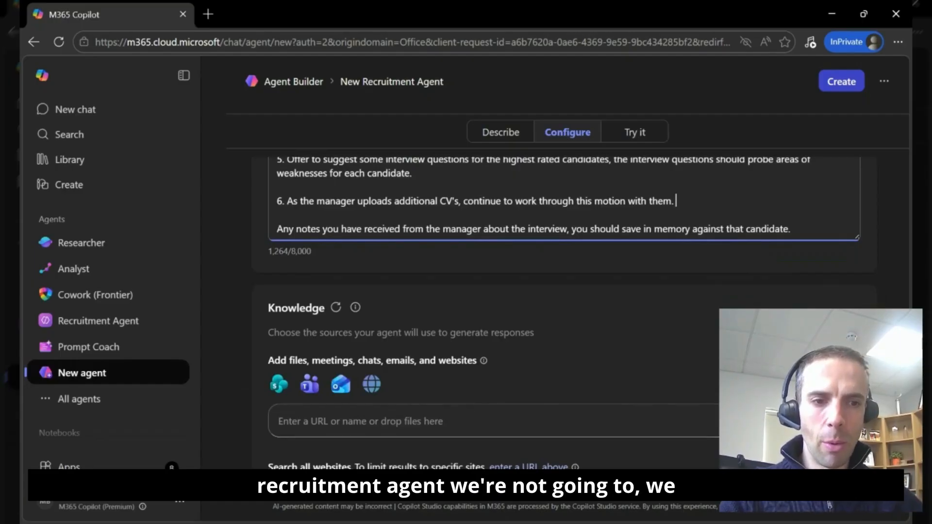
Step: Create the agent without adding knowledge sources and go to its chat page
{"action": "scroll", "coordinate": [885, 301], "scroll_direction": "down", "scroll_amount": 3}
{"action": "scroll", "coordinate": [887, 166], "scroll_direction": "up", "scroll_amount": 15}
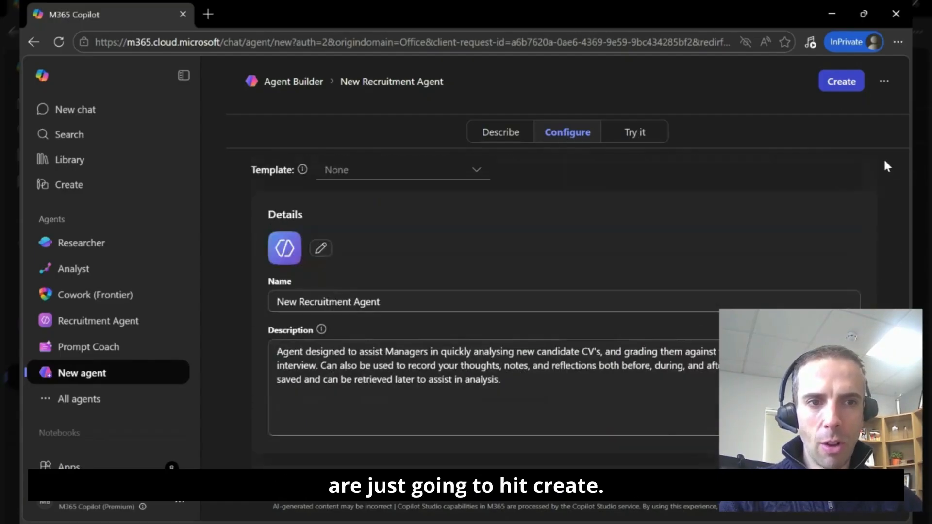
{"action": "left_click", "coordinate": [841, 81]}
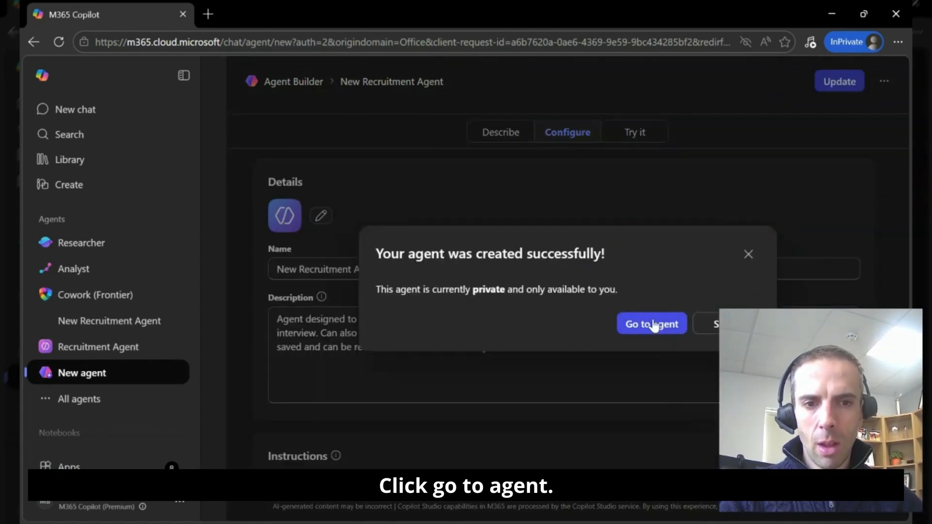
{"action": "left_click", "coordinate": [654, 325]}
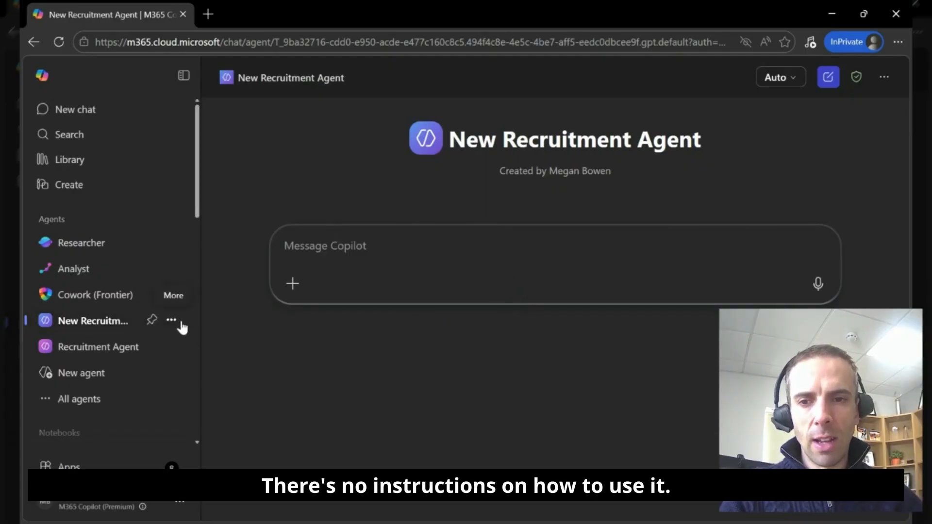
Step: Open the New Recruitment Agent for editing and go to the title of its first suggested prompt
{"action": "left_click", "coordinate": [171, 320]}
{"action": "left_click", "coordinate": [261, 348]}
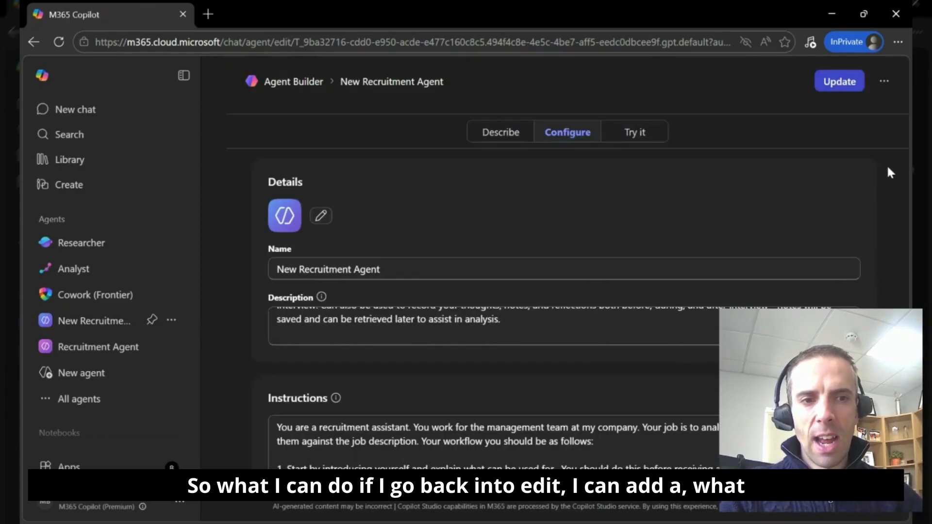
{"action": "scroll", "coordinate": [832, 226], "scroll_direction": "down", "scroll_amount": 10}
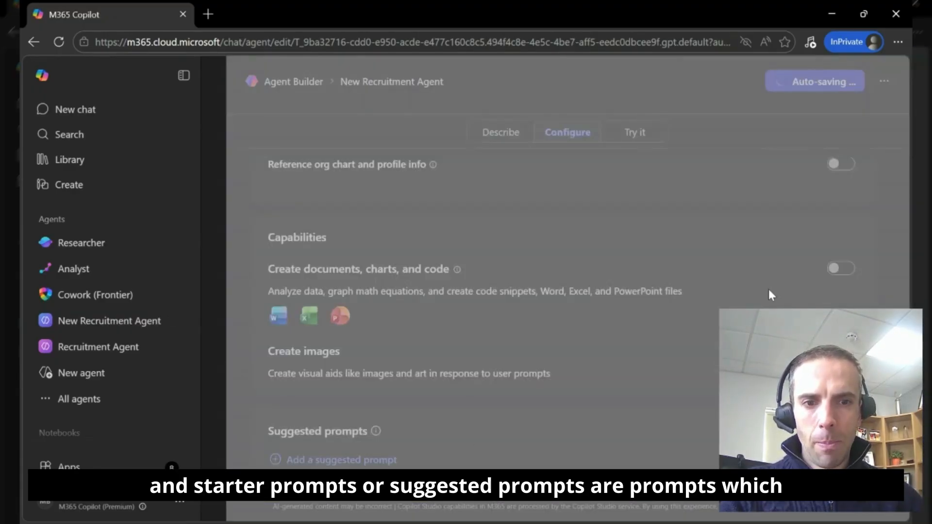
{"action": "scroll", "coordinate": [699, 303], "scroll_direction": "down", "scroll_amount": 1}
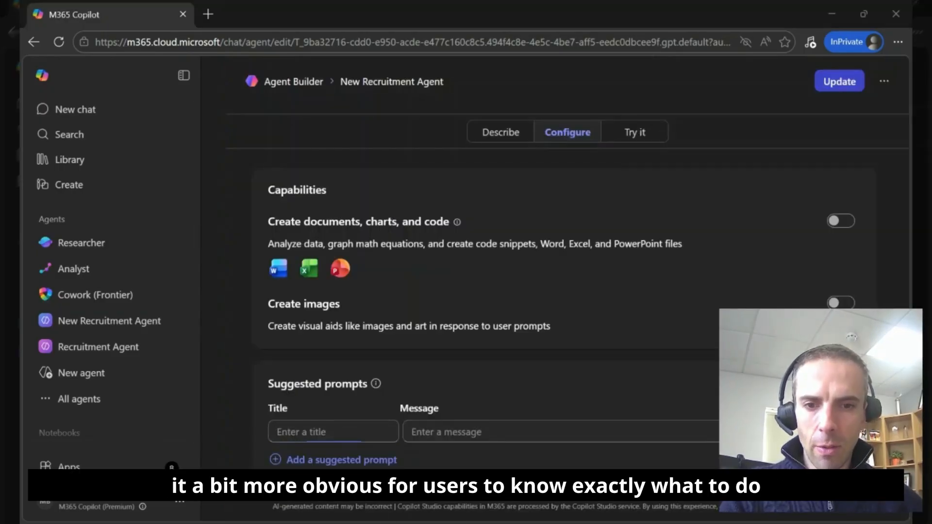
{"action": "left_click", "coordinate": [330, 439]}
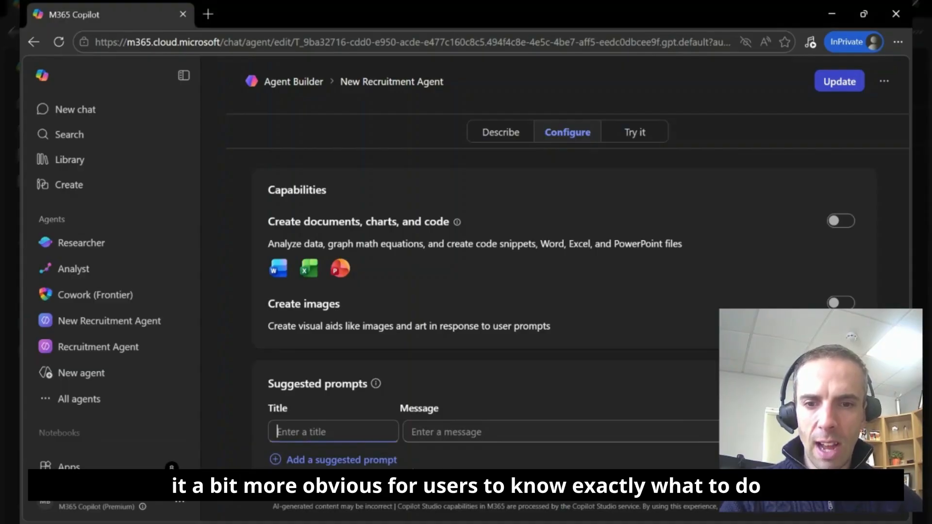
{"action": "type", "text": "I'm recruitment"}
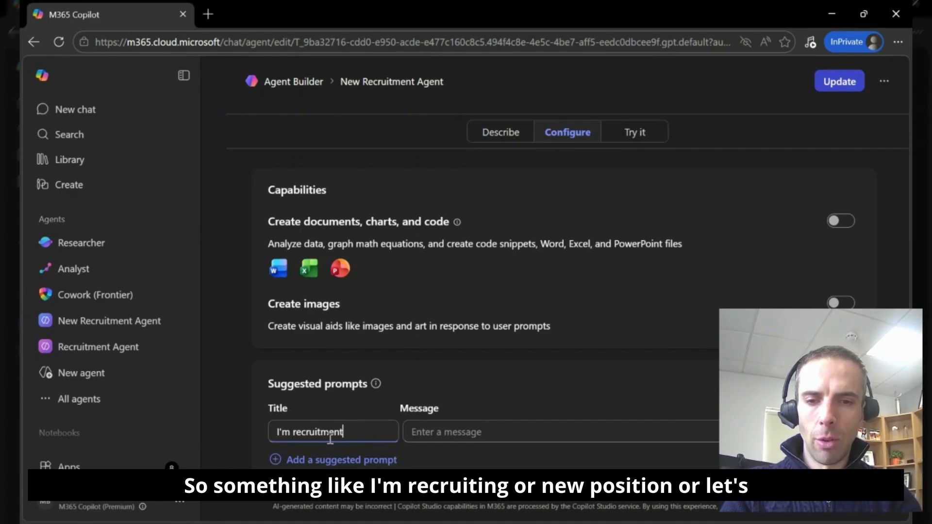
{"action": "key", "text": "BackSpace"}
{"action": "key", "text": "BackSpace"}
{"action": "key", "text": "BackSpace"}
{"action": "key", "text": "BackSpace"}
{"action": "type", "text": "ing for a new posit"}
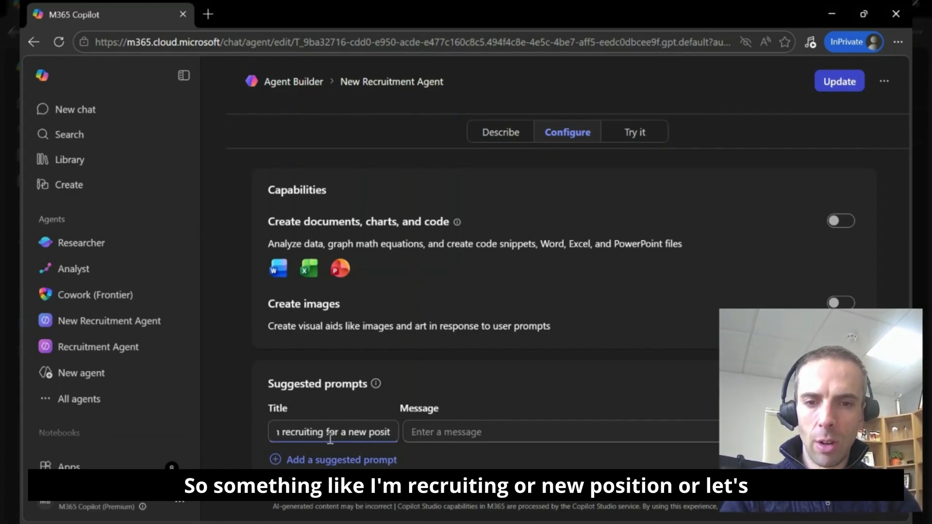
{"action": "key", "text": "ctrl+a"}
{"action": "key", "text": "BackSpace"}
Step: Add the suggested prompt "Lets get started!" with the message "I'm recruiting for a new position - help me analyse CV's", and update the agent
{"action": "type", "text": "Lets get starte"}
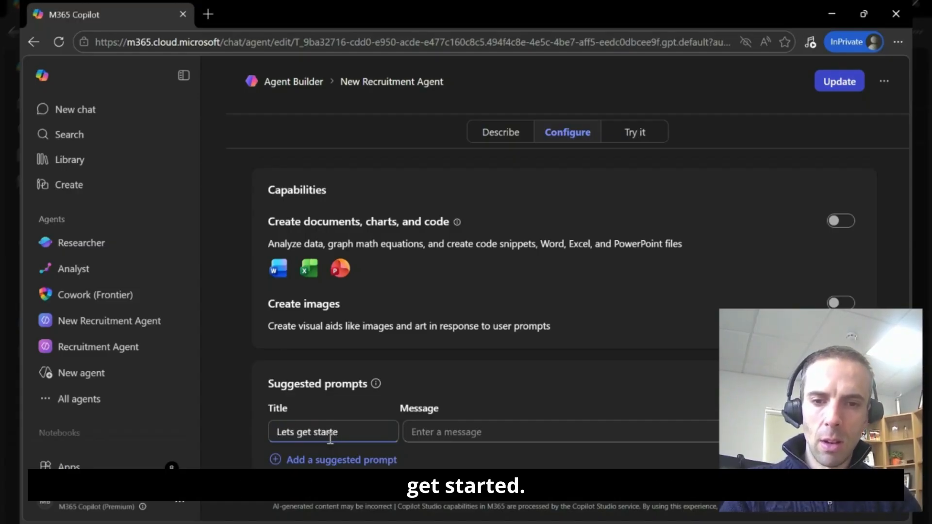
{"action": "type", "text": "d!"}
{"action": "key", "text": "Tab"}
{"action": "type", "text": "I'm srec"}
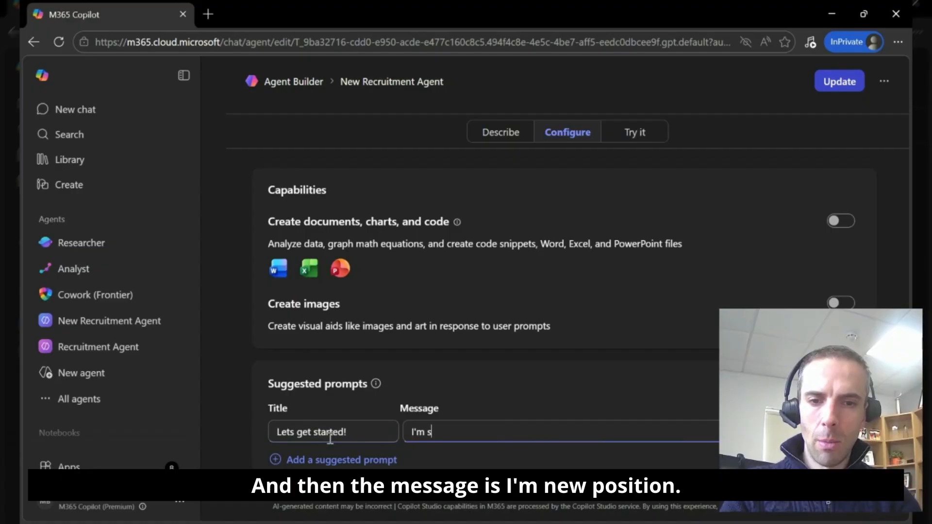
{"action": "key", "text": "BackSpace"}
{"action": "type", "text": "recruiting for a new position -"}
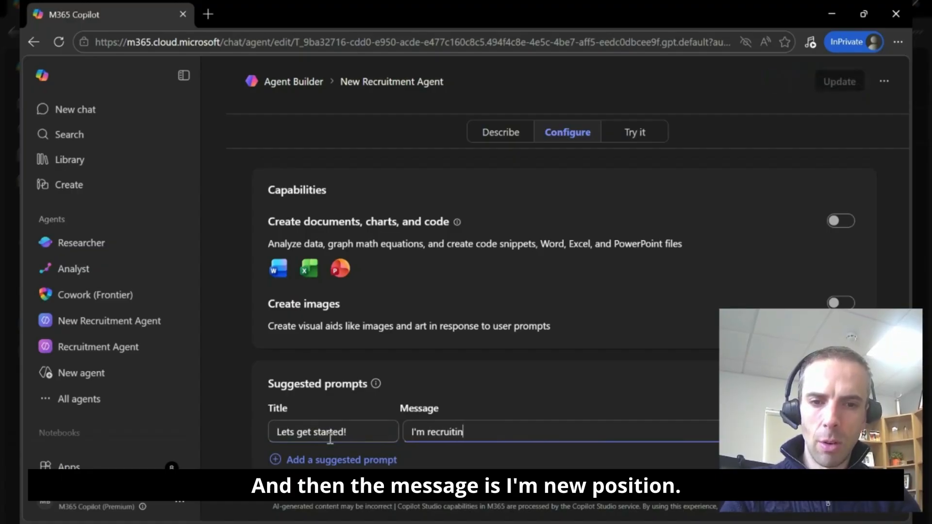
{"action": "type", "text": "ew position - help me"}
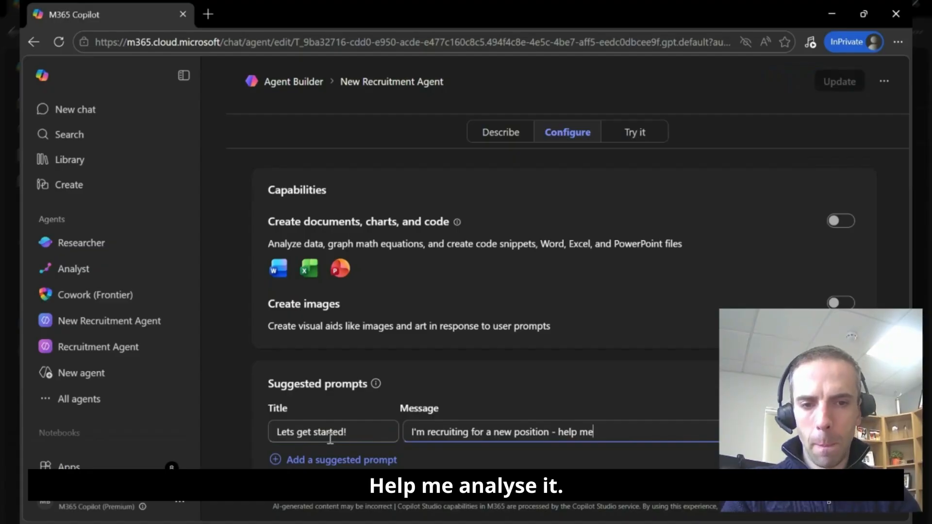
{"action": "type", "text": " analyse CV's"}
{"action": "left_click", "coordinate": [839, 83]}
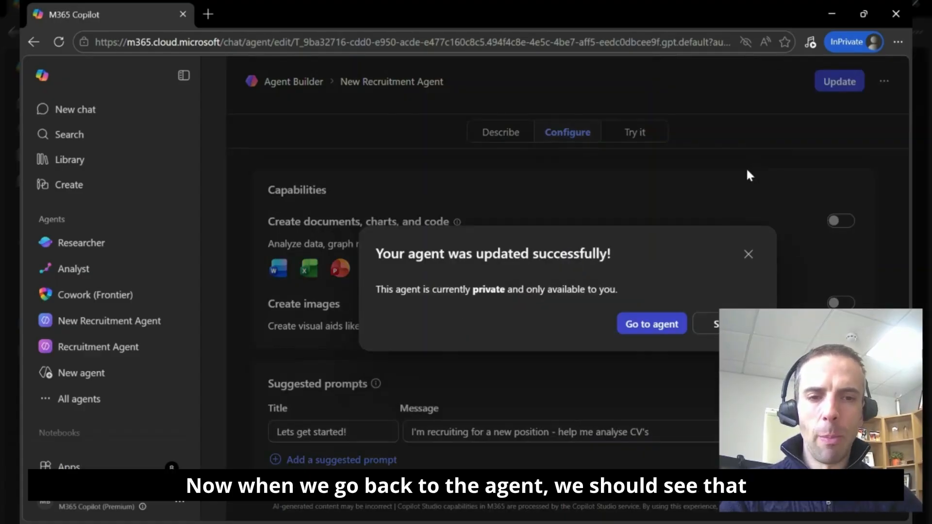
{"action": "left_click", "coordinate": [665, 325]}
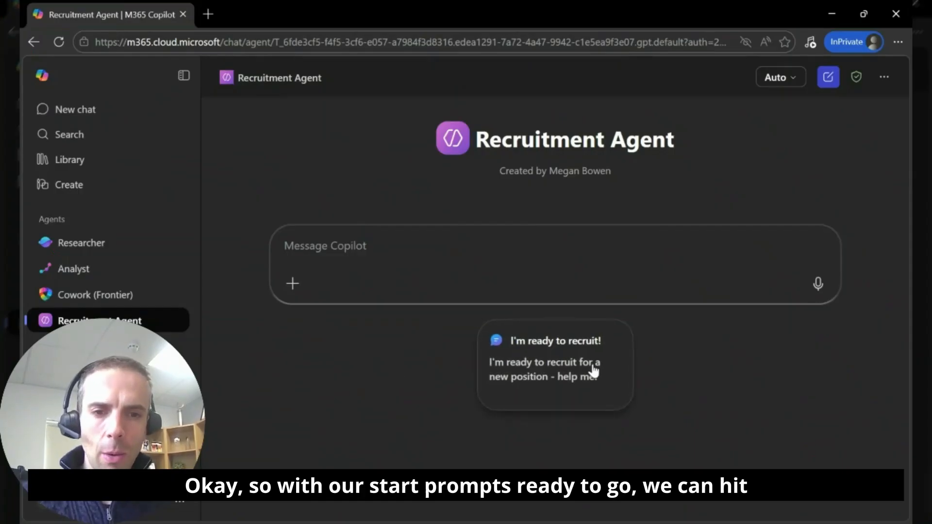
Step: Start the Recruitment Agent chat with its "I'm ready to recruit!" suggested prompt and send it the Job Description Word document
{"action": "left_click", "coordinate": [594, 371]}
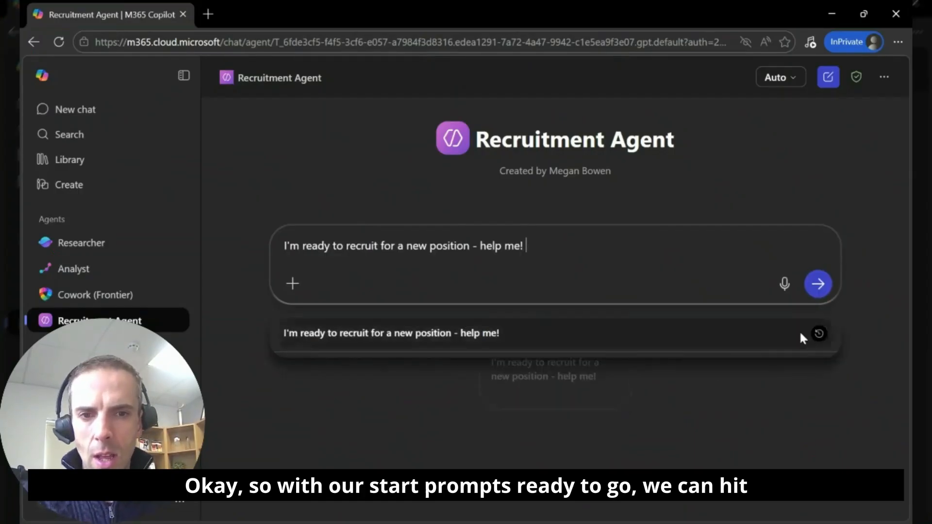
{"action": "left_click", "coordinate": [818, 283]}
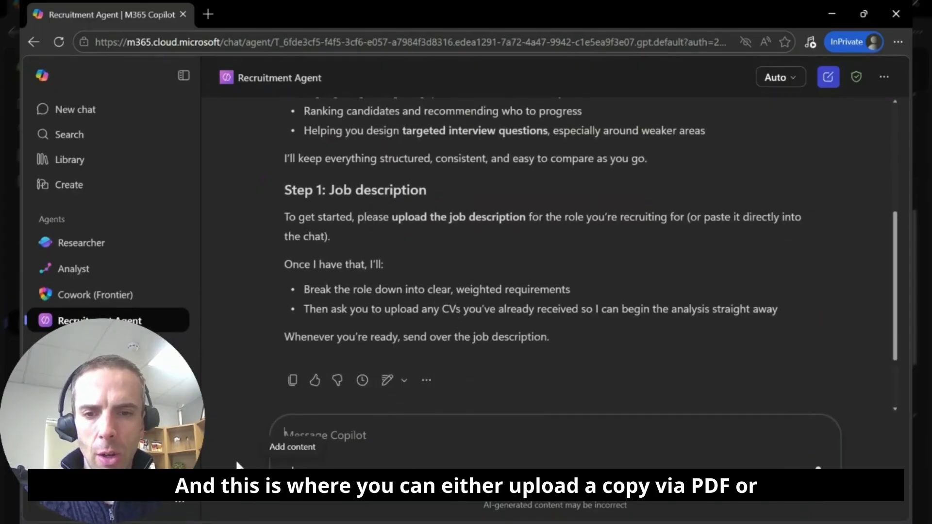
{"action": "left_click", "coordinate": [292, 469]}
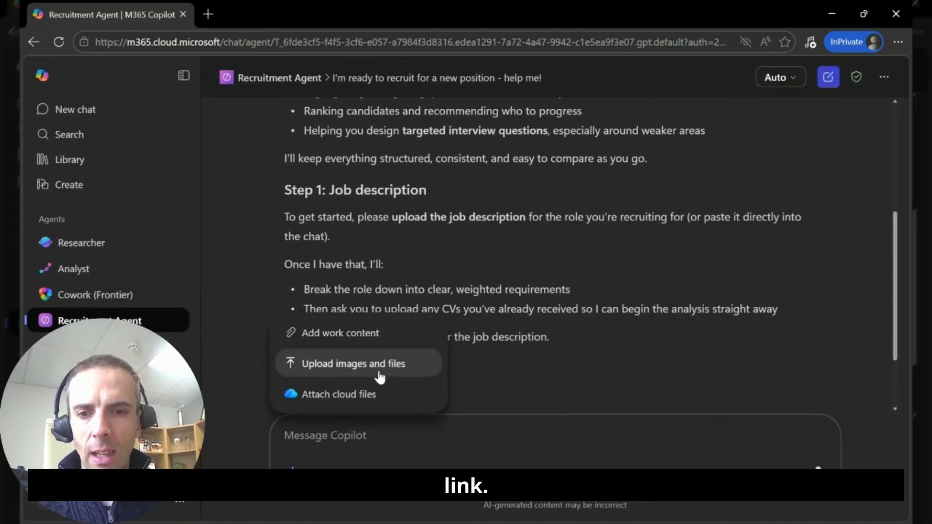
{"action": "left_click", "coordinate": [372, 343]}
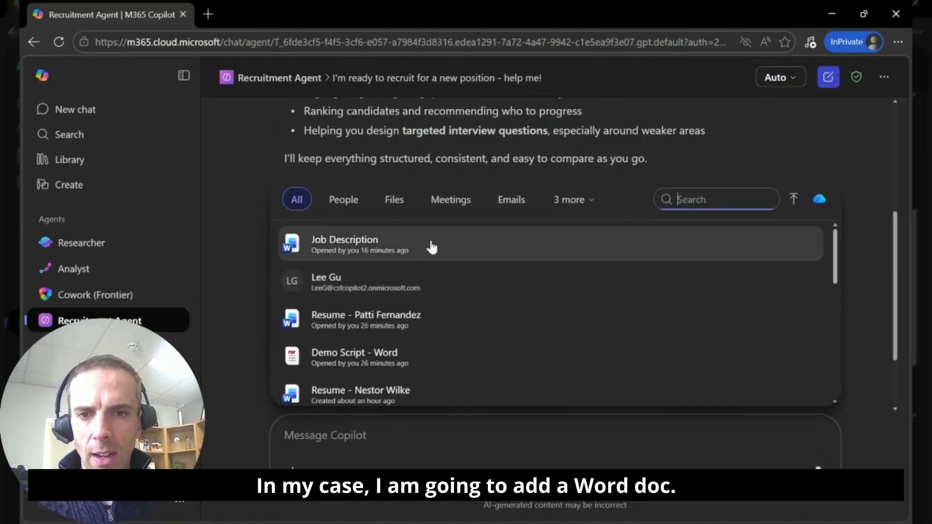
{"action": "left_click", "coordinate": [431, 245]}
{"action": "key", "text": "Return"}
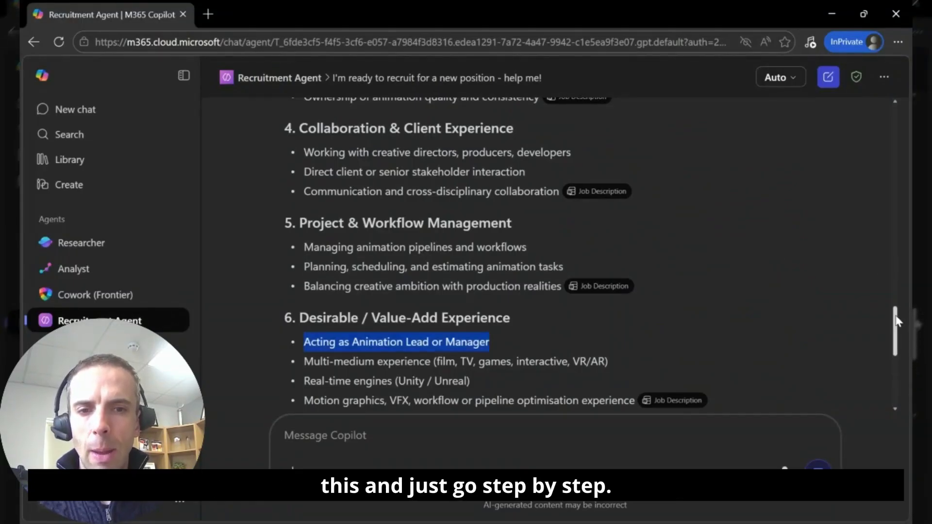
Step: Browse My files in the cloud file picker for new chat attachments and open the HR Demo Test folder
{"action": "scroll", "coordinate": [712, 342], "scroll_direction": "up", "scroll_amount": 5}
{"action": "left_click_drag", "start_coordinate": [896, 273], "coordinate": [898, 336]}
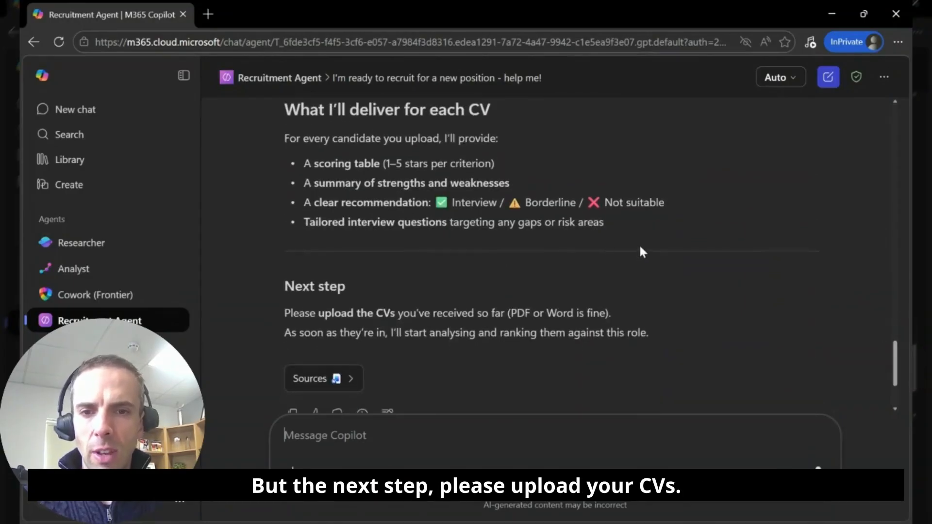
{"action": "left_click_drag", "start_coordinate": [282, 195], "coordinate": [610, 196]}
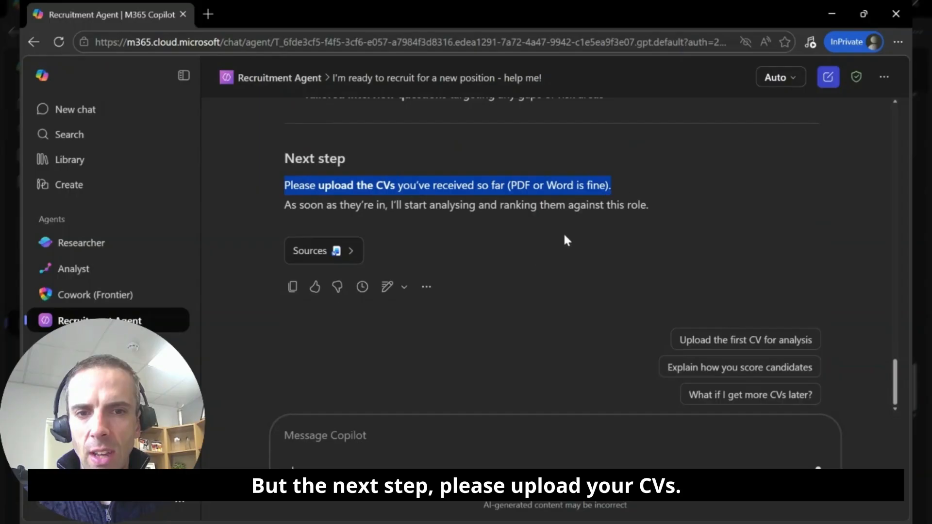
{"action": "left_click", "coordinate": [556, 199]}
{"action": "left_click", "coordinate": [293, 467]}
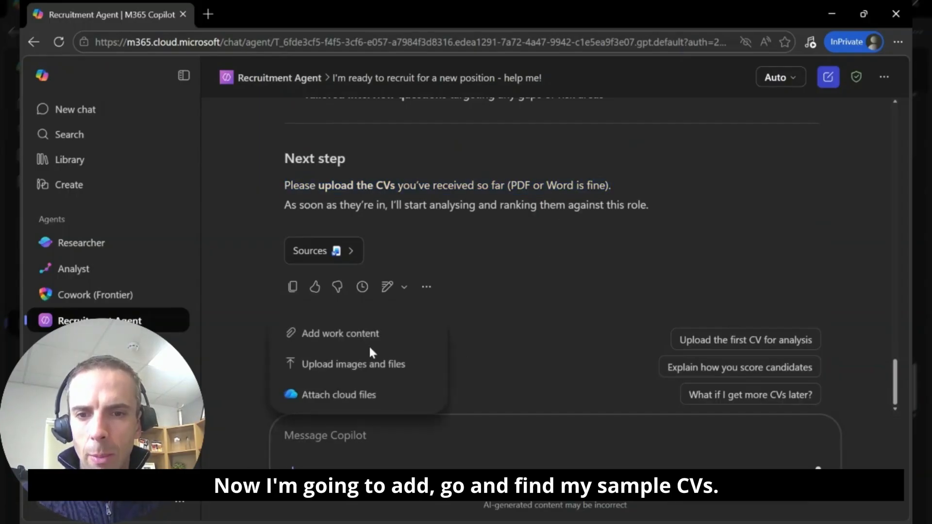
{"action": "left_click", "coordinate": [375, 333]}
{"action": "left_click", "coordinate": [820, 199]}
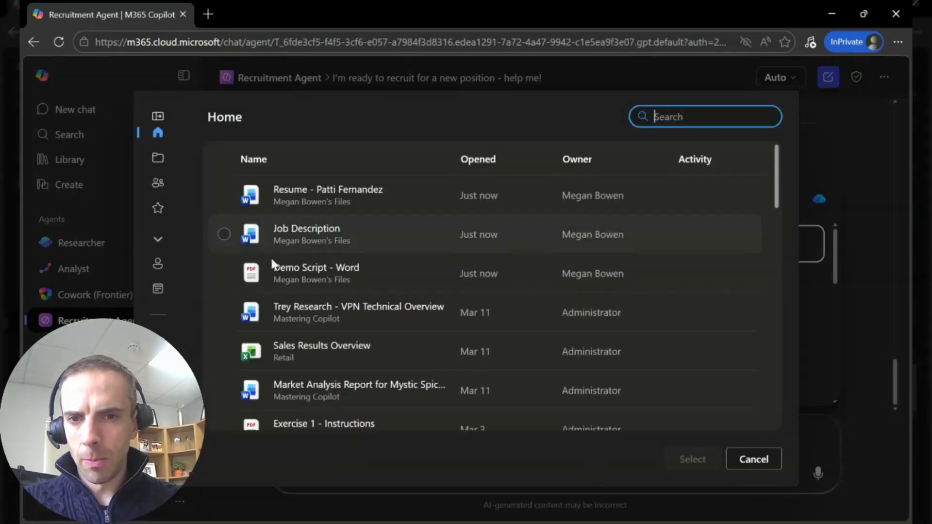
{"action": "left_click", "coordinate": [157, 157]}
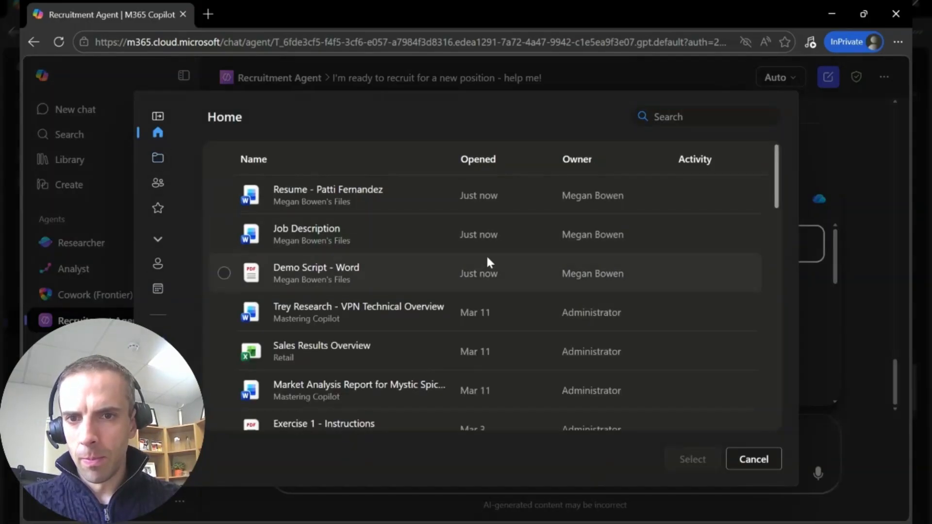
{"action": "scroll", "coordinate": [373, 306], "scroll_direction": "down", "scroll_amount": 10}
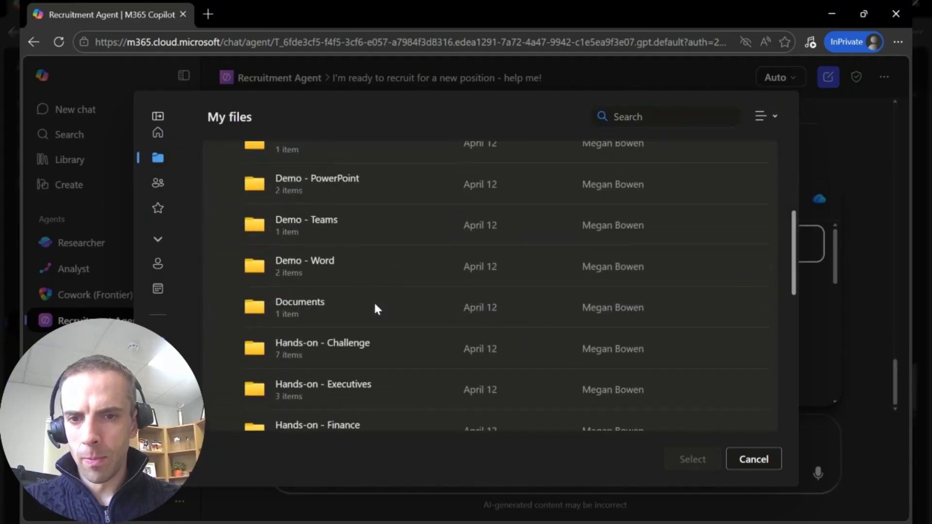
{"action": "scroll", "coordinate": [371, 299], "scroll_direction": "down", "scroll_amount": 3}
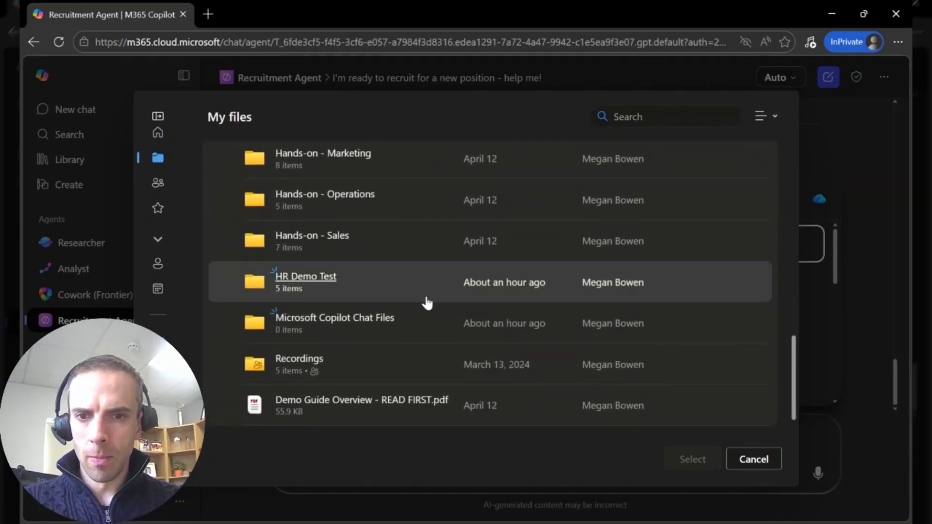
{"action": "left_click", "coordinate": [308, 279]}
Step: Attach the four resume documents from the HR Demo Test folder and send them to the agent for grading
{"action": "left_click", "coordinate": [225, 239]}
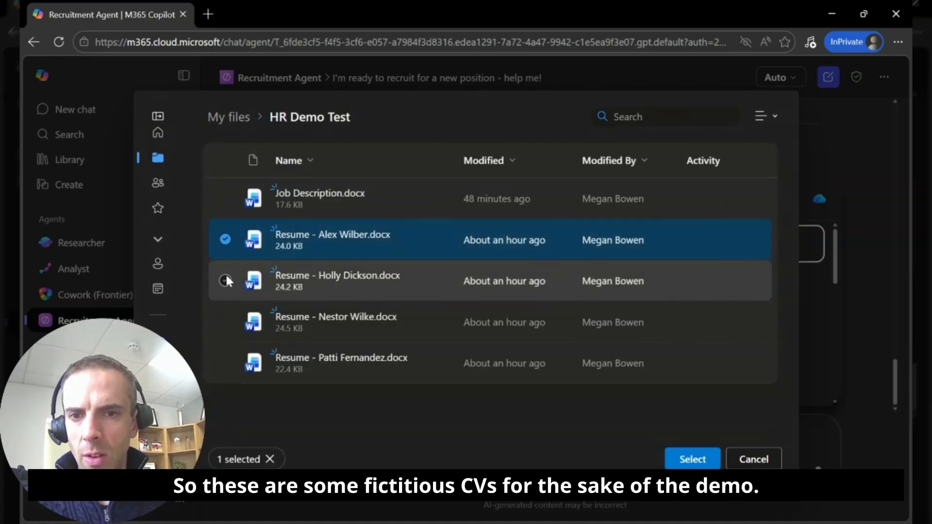
{"action": "left_click", "coordinate": [225, 281]}
{"action": "left_click", "coordinate": [224, 322]}
{"action": "left_click", "coordinate": [224, 362]}
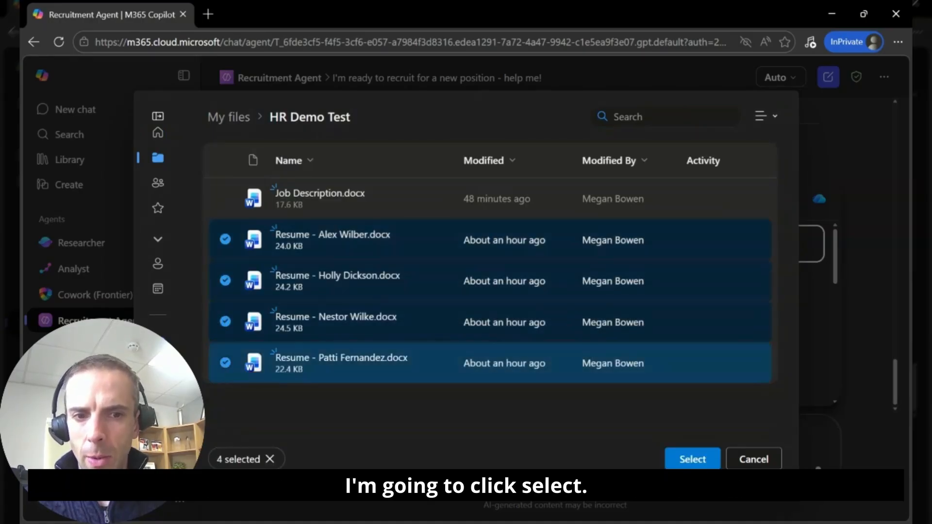
{"action": "left_click", "coordinate": [694, 456]}
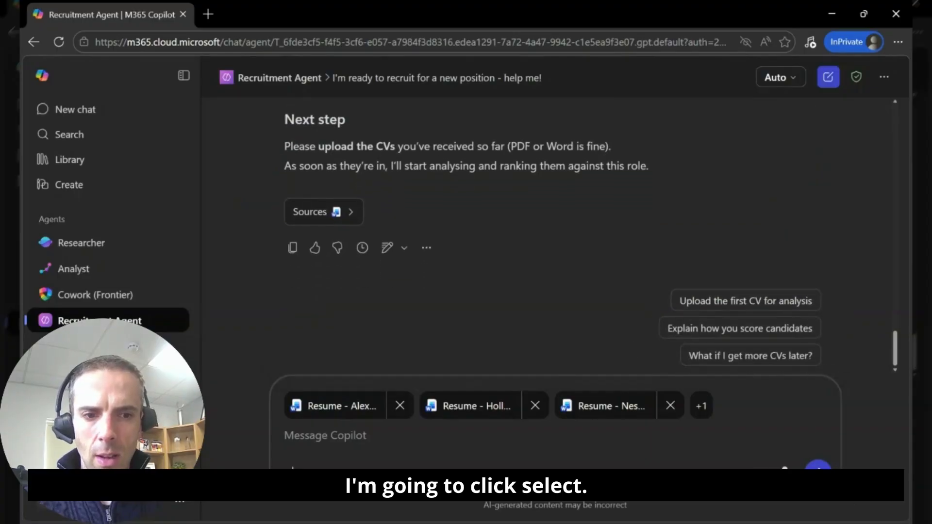
{"action": "left_click", "coordinate": [818, 469]}
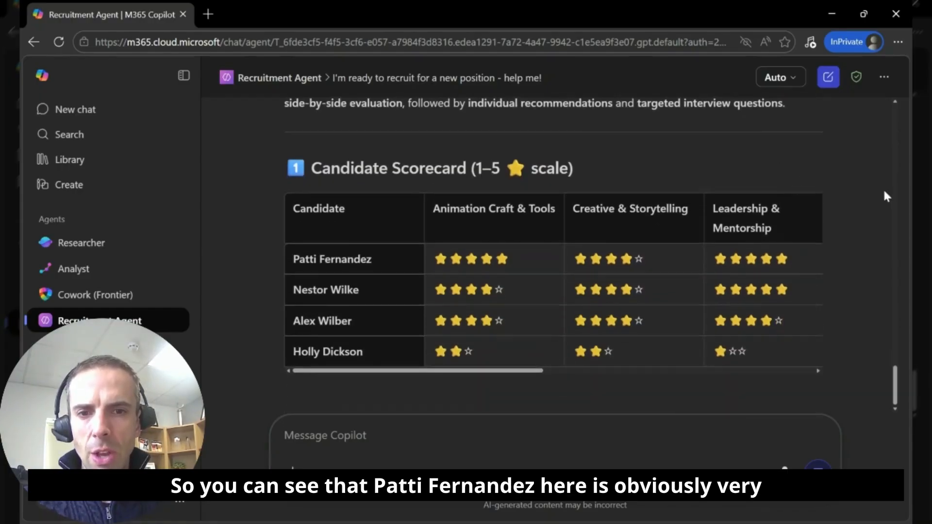
Step: Examine the Candidate Scorecard, comparing the candidates' star ratings across all criteria up to the Overall column
{"action": "left_click_drag", "start_coordinate": [371, 259], "coordinate": [311, 259]}
{"action": "left_click", "coordinate": [471, 247]}
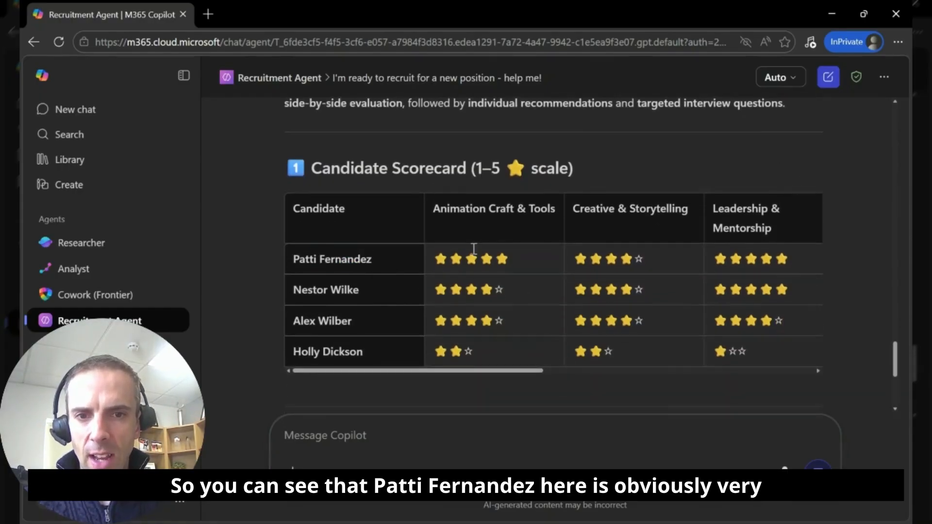
{"action": "left_click_drag", "start_coordinate": [502, 372], "coordinate": [799, 374]}
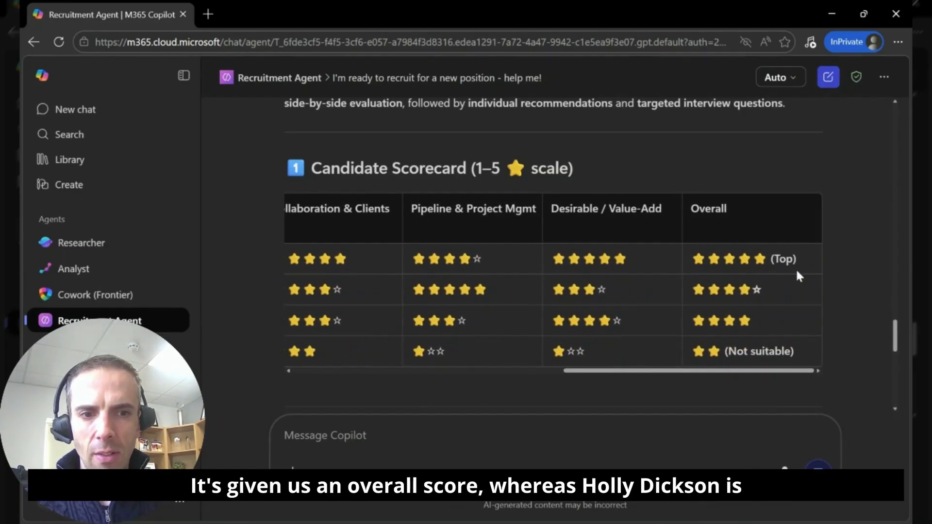
{"action": "left_click_drag", "start_coordinate": [727, 372], "coordinate": [323, 367]}
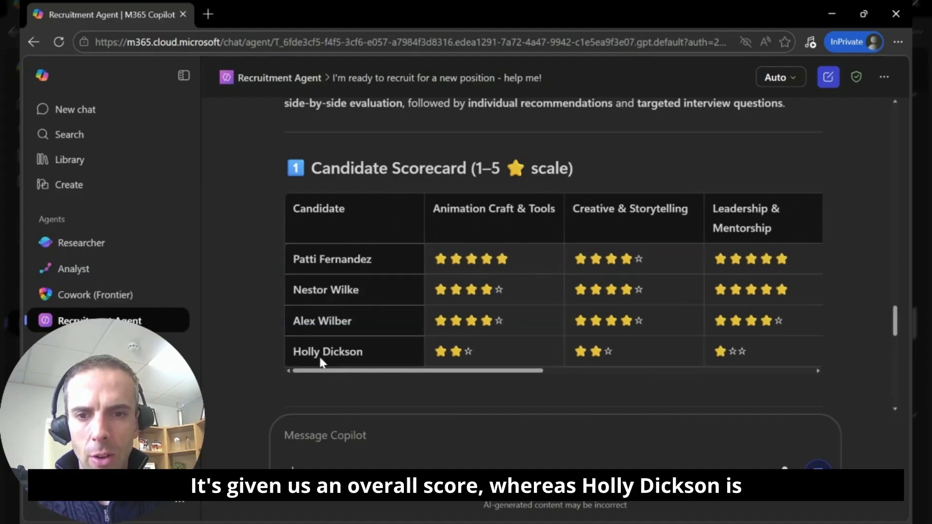
{"action": "mouse_move", "coordinate": [424, 370]}
{"action": "left_mouse_down"}
{"action": "mouse_move", "coordinate": [708, 373]}
{"action": "mouse_move", "coordinate": [427, 374]}
{"action": "left_mouse_up"}
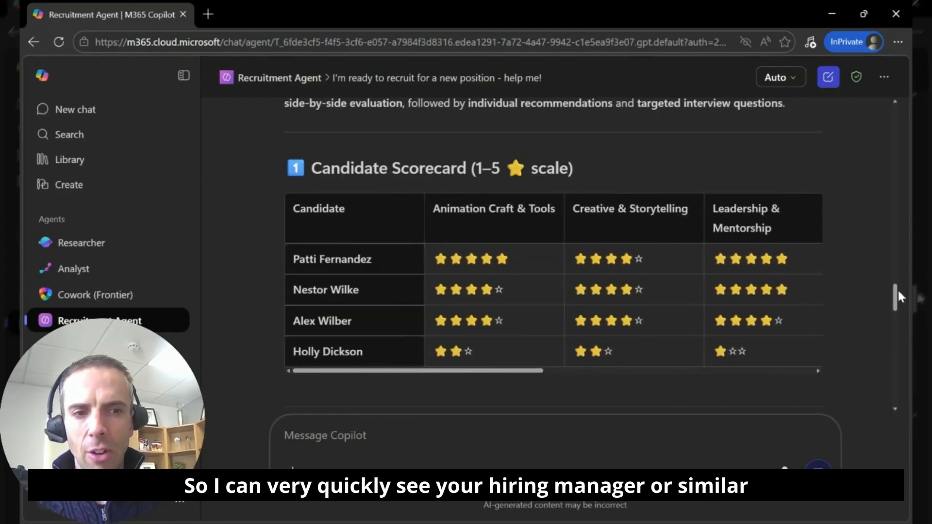
{"action": "scroll", "coordinate": [899, 289], "scroll_direction": "down", "scroll_amount": 1}
{"action": "mouse_move", "coordinate": [439, 328]}
{"action": "left_mouse_down"}
{"action": "mouse_move", "coordinate": [454, 329]}
{"action": "mouse_move", "coordinate": [423, 329]}
{"action": "left_mouse_up"}
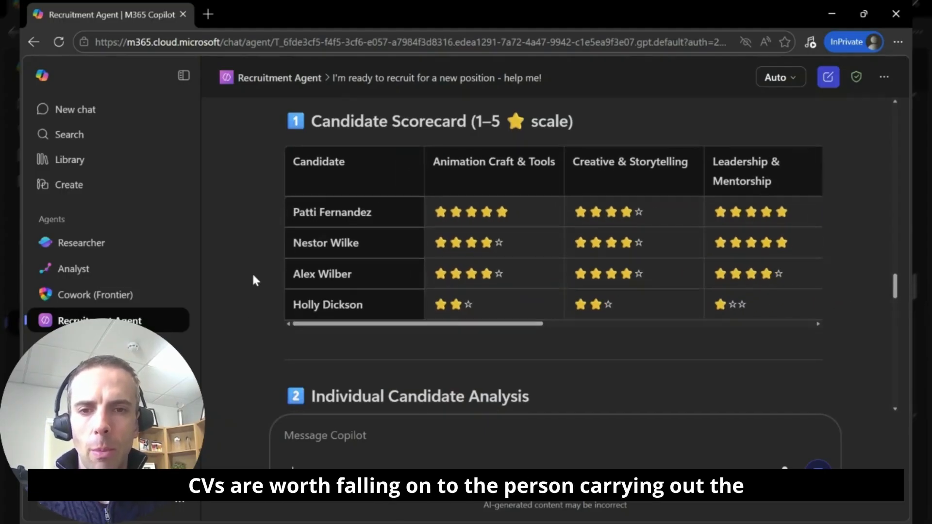
{"action": "scroll", "coordinate": [252, 277], "scroll_direction": "down", "scroll_amount": 2}
{"action": "scroll", "coordinate": [252, 277], "scroll_direction": "up", "scroll_amount": 2}
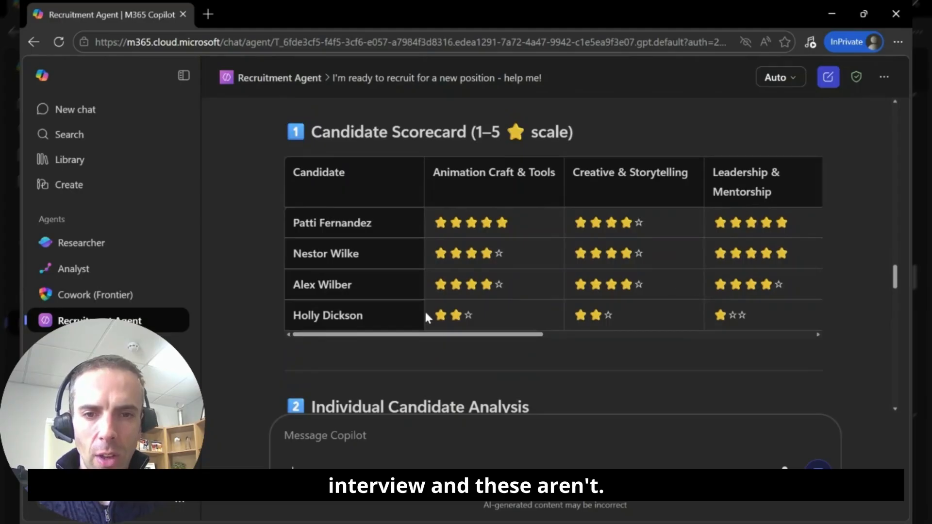
Step: Examine the Individual Candidate Analysis, reading each candidate's fit for the role, strengths, gaps and risks, interview recommendation and targeted interview questions
{"action": "scroll", "coordinate": [238, 298], "scroll_direction": "down", "scroll_amount": 5}
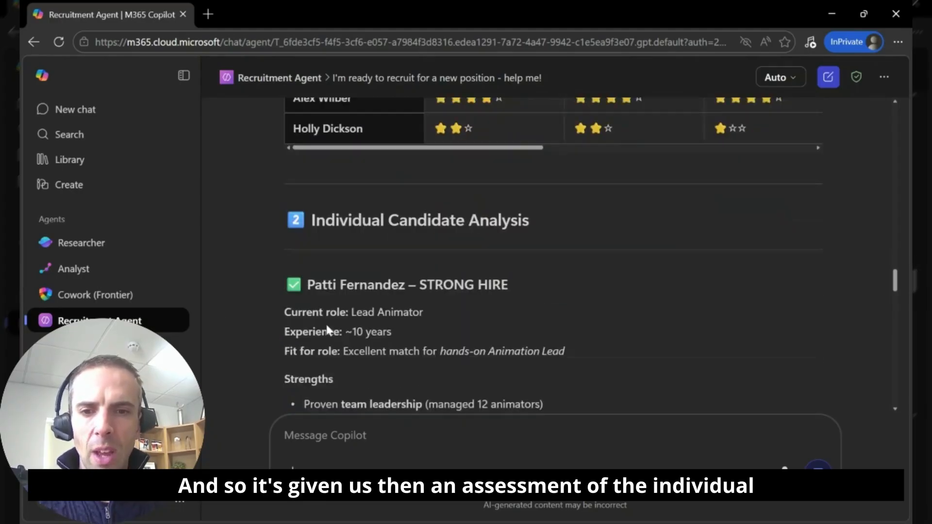
{"action": "scroll", "coordinate": [231, 294], "scroll_direction": "down", "scroll_amount": 1}
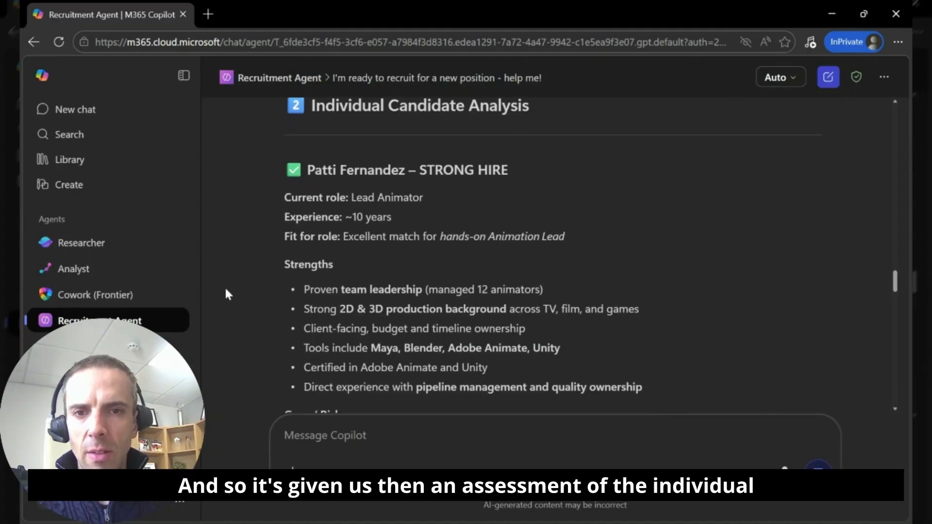
{"action": "scroll", "coordinate": [225, 294], "scroll_direction": "down", "scroll_amount": 2}
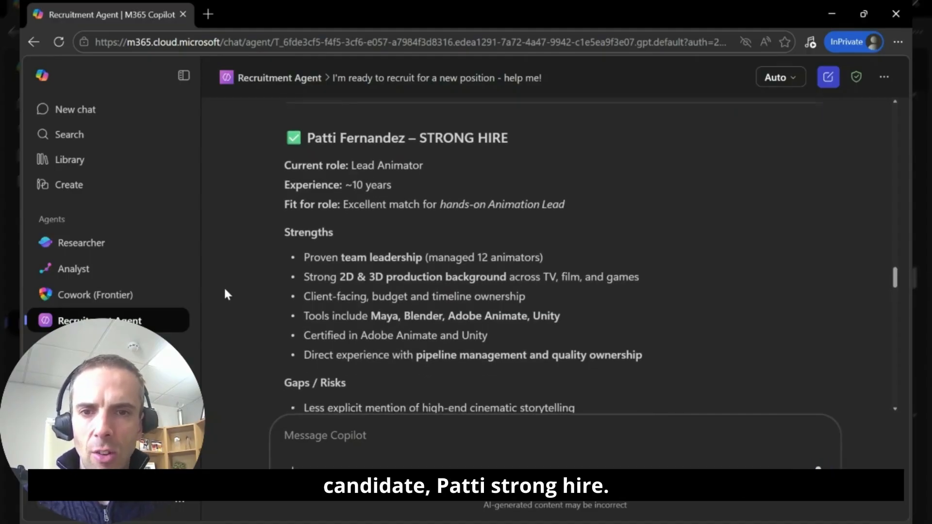
{"action": "scroll", "coordinate": [446, 270], "scroll_direction": "down", "scroll_amount": 3}
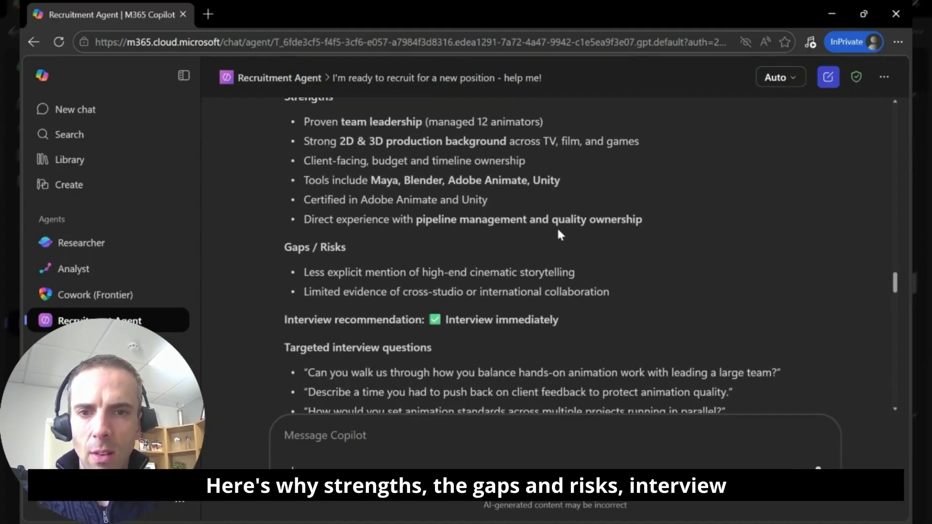
{"action": "scroll", "coordinate": [668, 246], "scroll_direction": "down", "scroll_amount": 2}
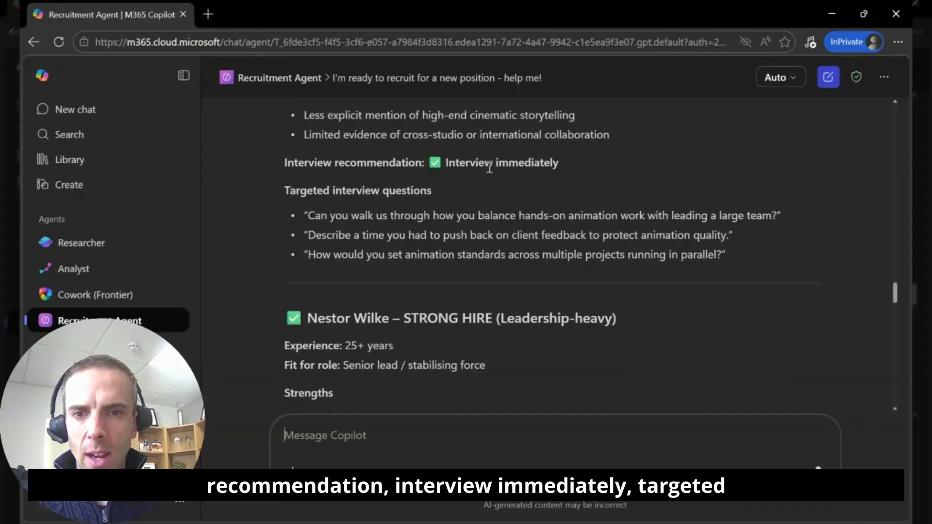
{"action": "left_click_drag", "start_coordinate": [298, 221], "coordinate": [820, 252]}
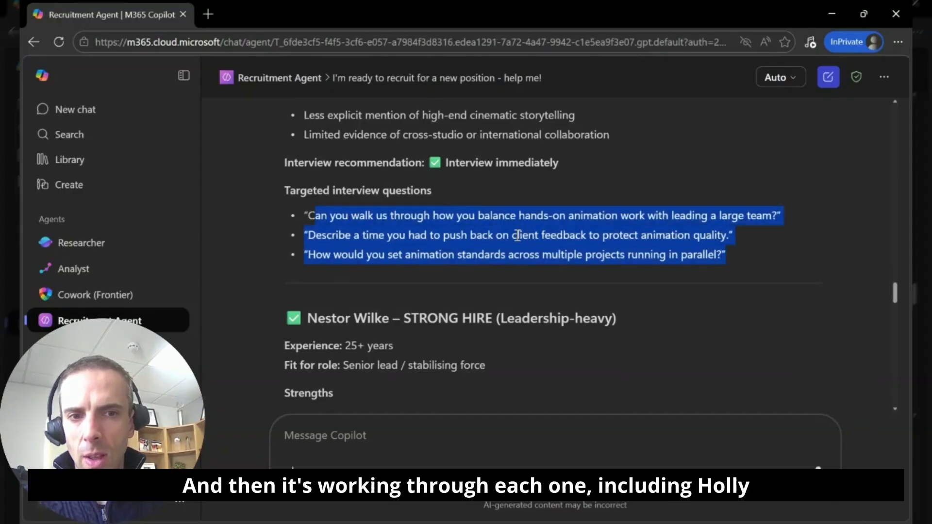
{"action": "scroll", "coordinate": [461, 235], "scroll_direction": "down", "scroll_amount": 3}
{"action": "left_click", "coordinate": [551, 250]}
{"action": "scroll", "coordinate": [534, 237], "scroll_direction": "down", "scroll_amount": 10}
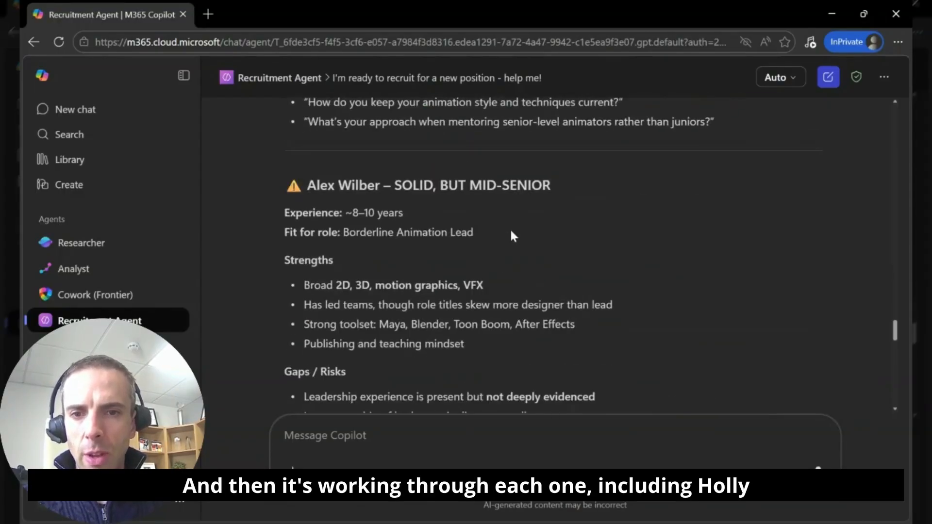
{"action": "scroll", "coordinate": [512, 235], "scroll_direction": "down", "scroll_amount": 8}
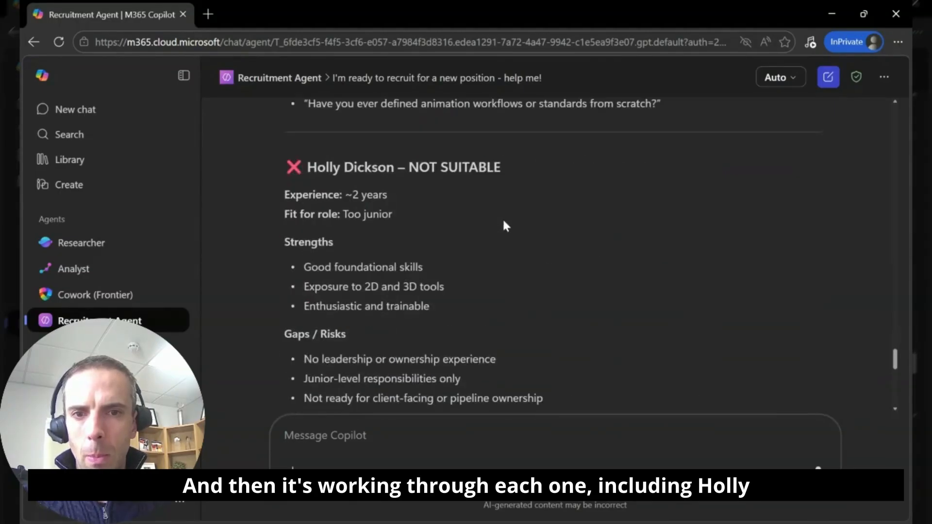
Step: Review the Overall Ranking & Recommendation section together with the next steps the agent offers to help with
{"action": "scroll", "coordinate": [493, 219], "scroll_direction": "down", "scroll_amount": 5}
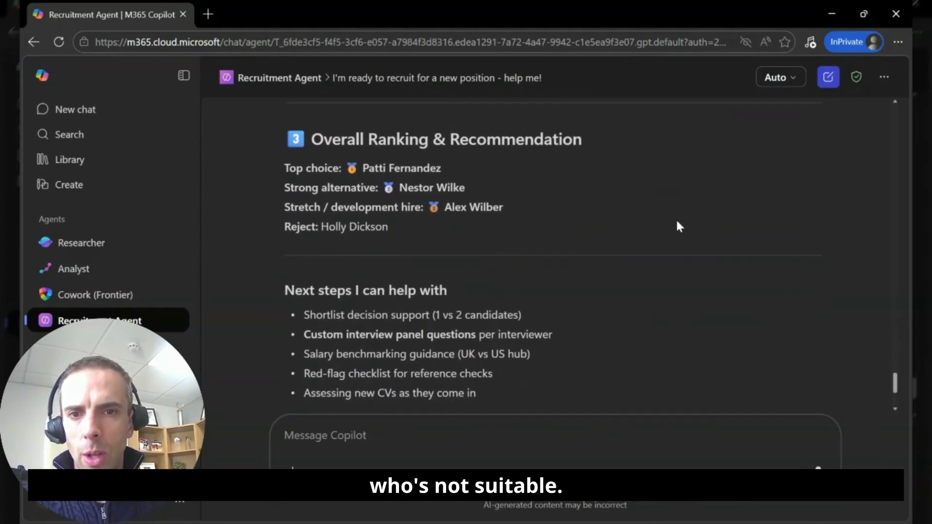
{"action": "scroll", "coordinate": [675, 223], "scroll_direction": "down", "scroll_amount": 3}
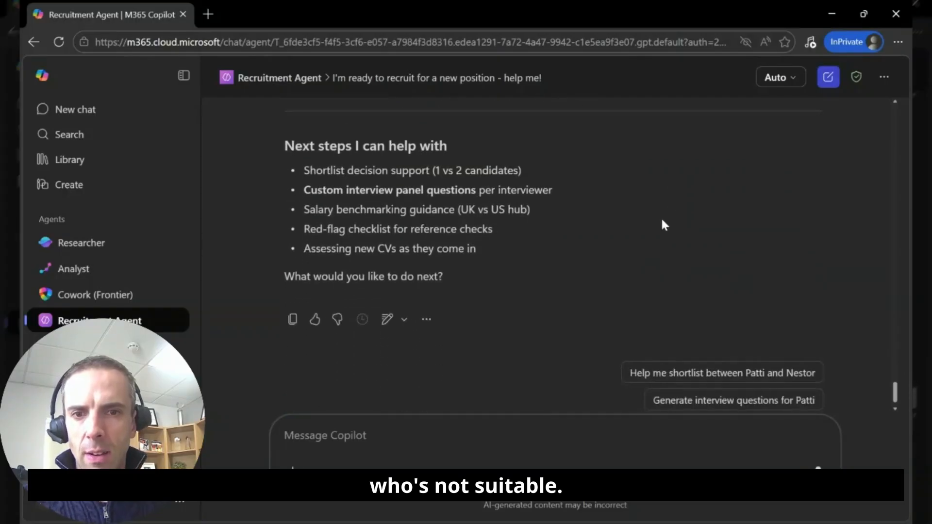
{"action": "scroll", "coordinate": [663, 218], "scroll_direction": "up", "scroll_amount": 4}
{"action": "scroll", "coordinate": [685, 263], "scroll_direction": "down", "scroll_amount": 3}
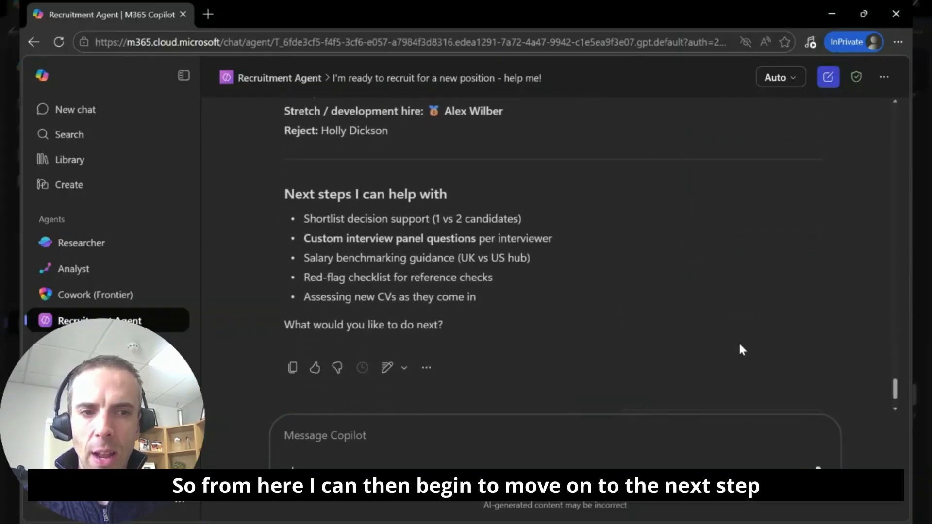
{"action": "scroll", "coordinate": [742, 349], "scroll_direction": "up", "scroll_amount": 2}
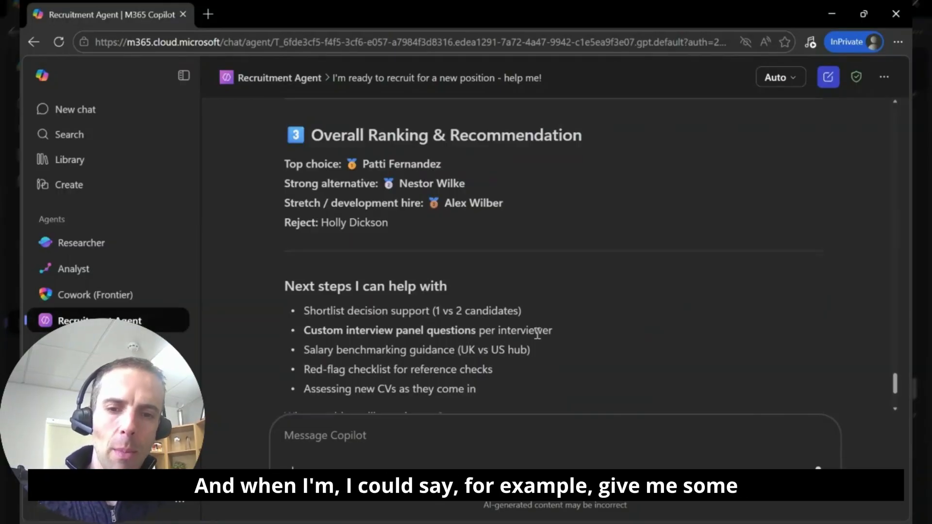
Step: Ask the agent to give some questions in preparation for the interview with the top-choice candidate, that probe weaknesses
{"action": "type", "text": "Gi"}
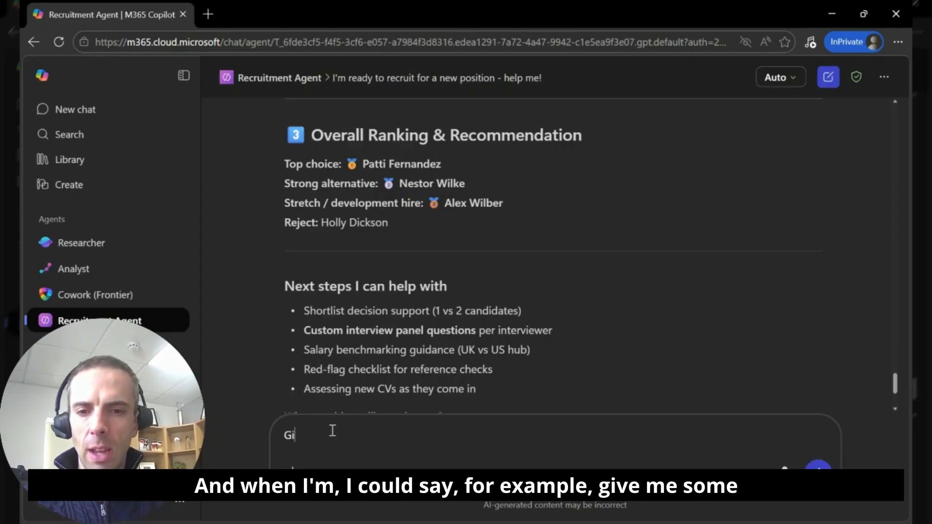
{"action": "type", "text": "ve some questions in preparation fo"}
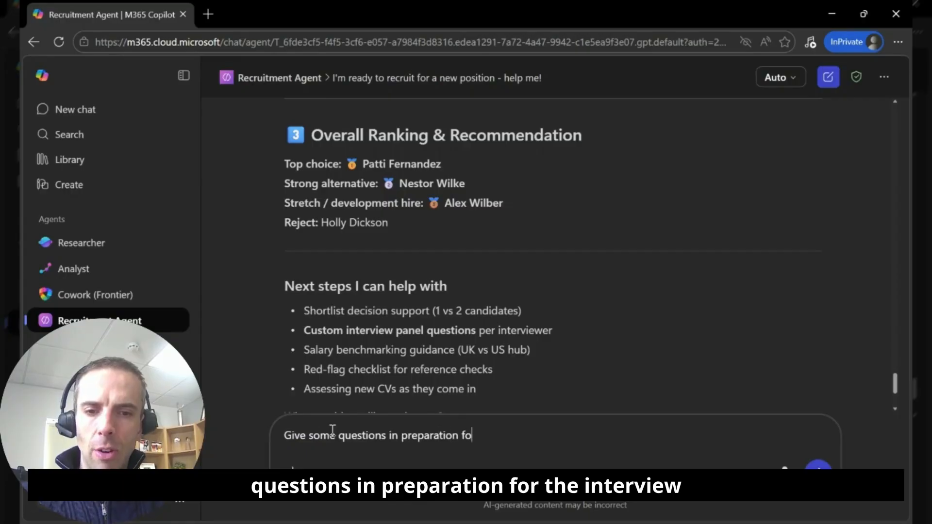
{"action": "type", "text": "r the interview with "}
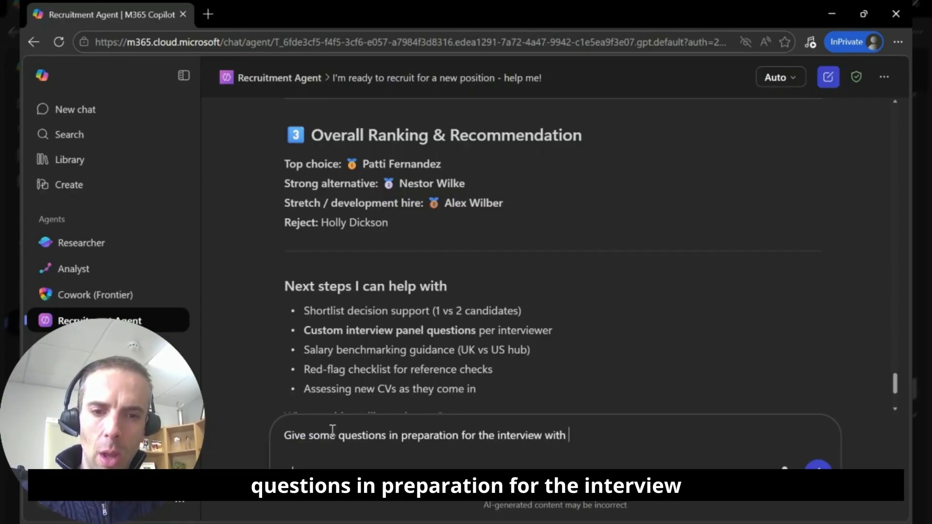
{"action": "type", "text": "Patti, that probe weaknesses"}
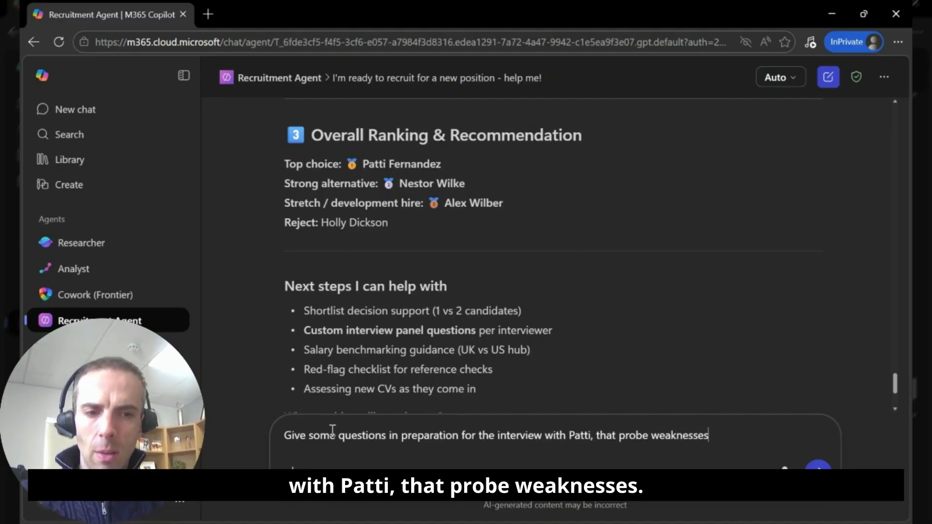
{"action": "type", "text": "."}
{"action": "key", "text": "Return"}
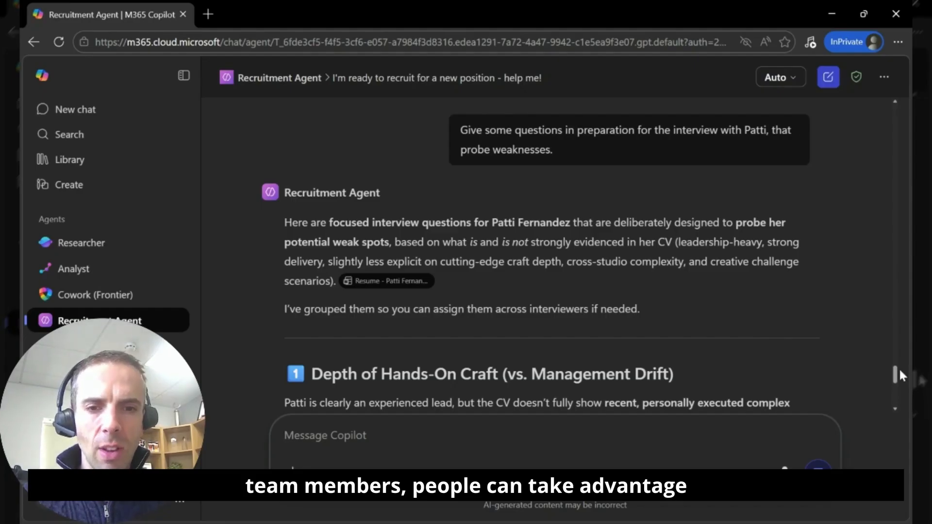
Step: Read through the agent's grouped interview questions and the "What to listen for" notes under each theme
{"action": "left_click_drag", "start_coordinate": [896, 374], "coordinate": [896, 383]}
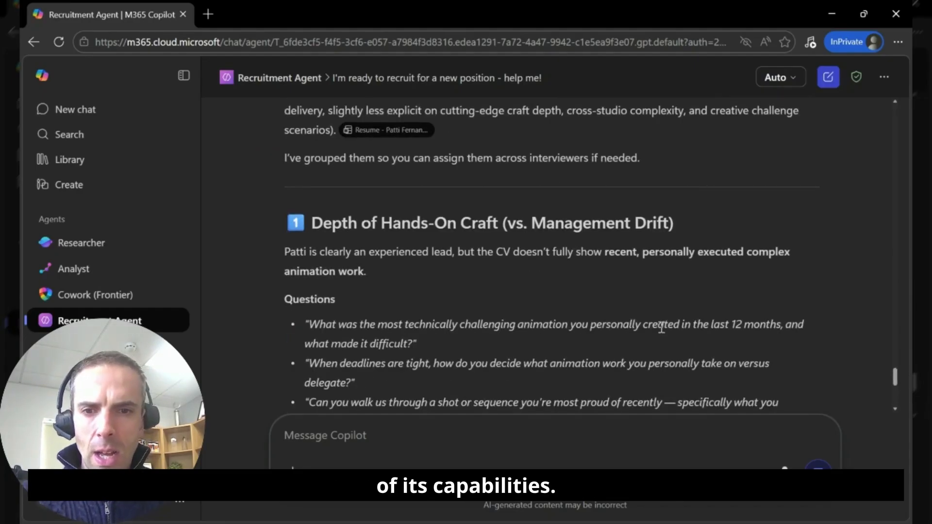
{"action": "scroll", "coordinate": [661, 328], "scroll_direction": "down", "scroll_amount": 4}
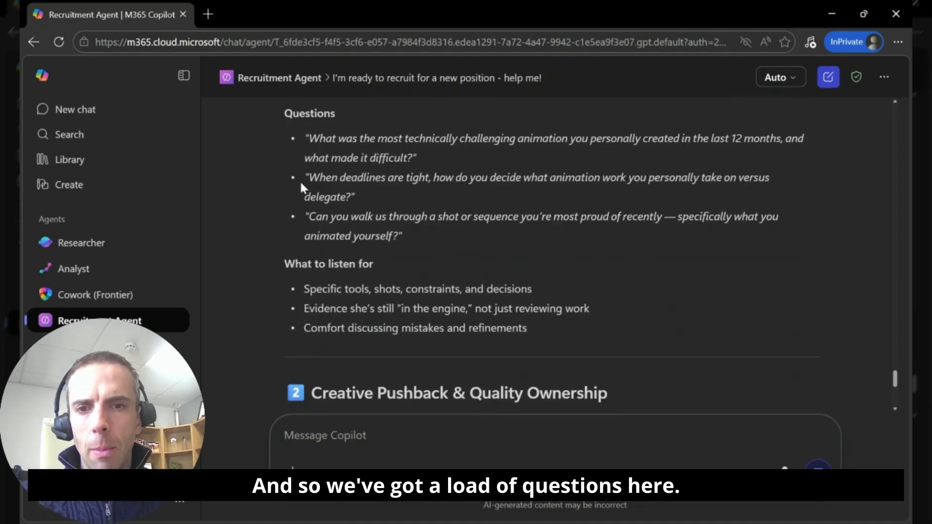
{"action": "scroll", "coordinate": [503, 220], "scroll_direction": "down", "scroll_amount": 6}
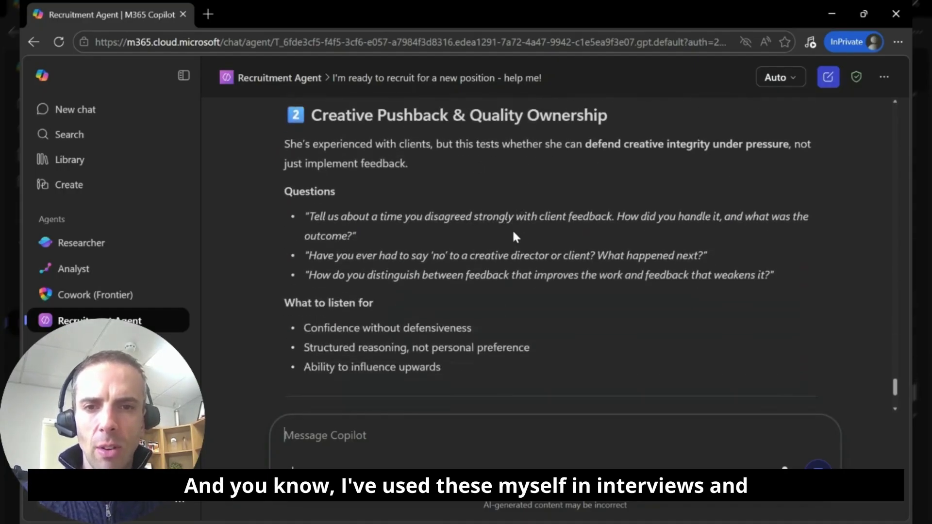
{"action": "scroll", "coordinate": [508, 234], "scroll_direction": "down", "scroll_amount": 4}
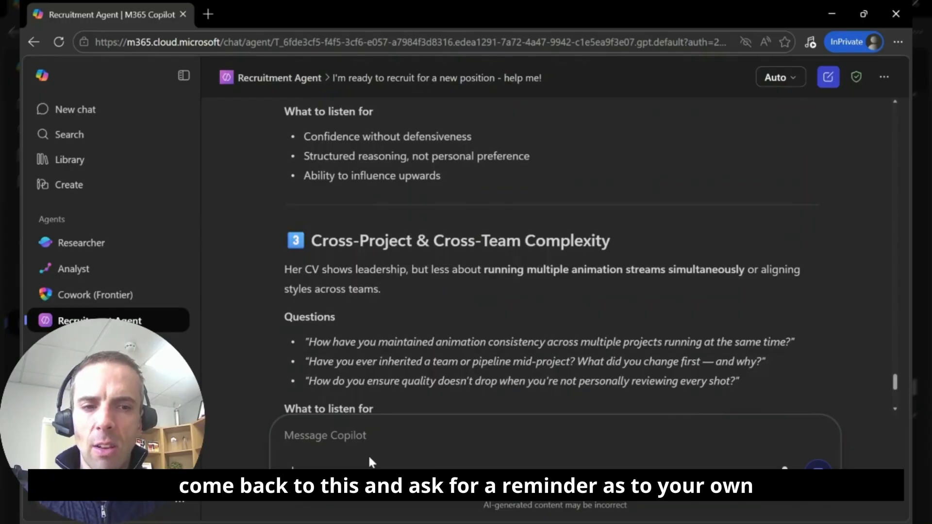
{"action": "scroll", "coordinate": [645, 266], "scroll_direction": "down", "scroll_amount": 6}
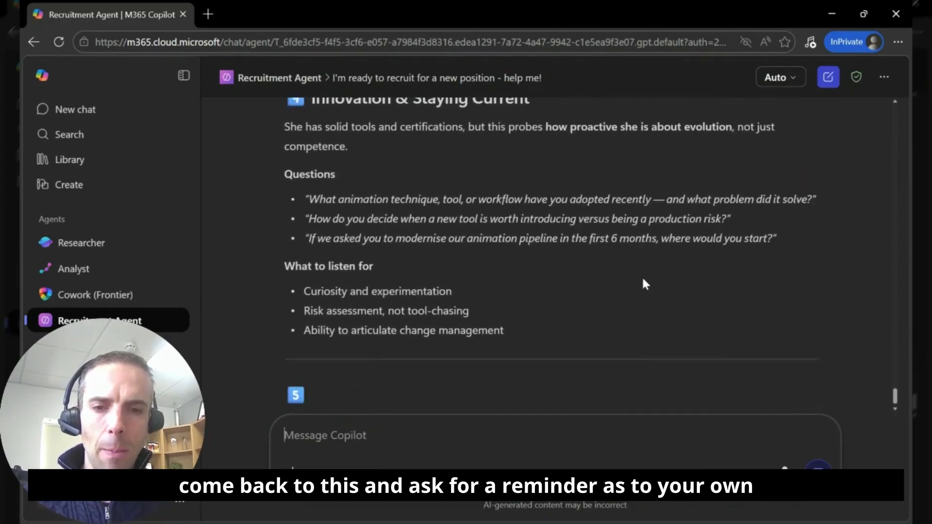